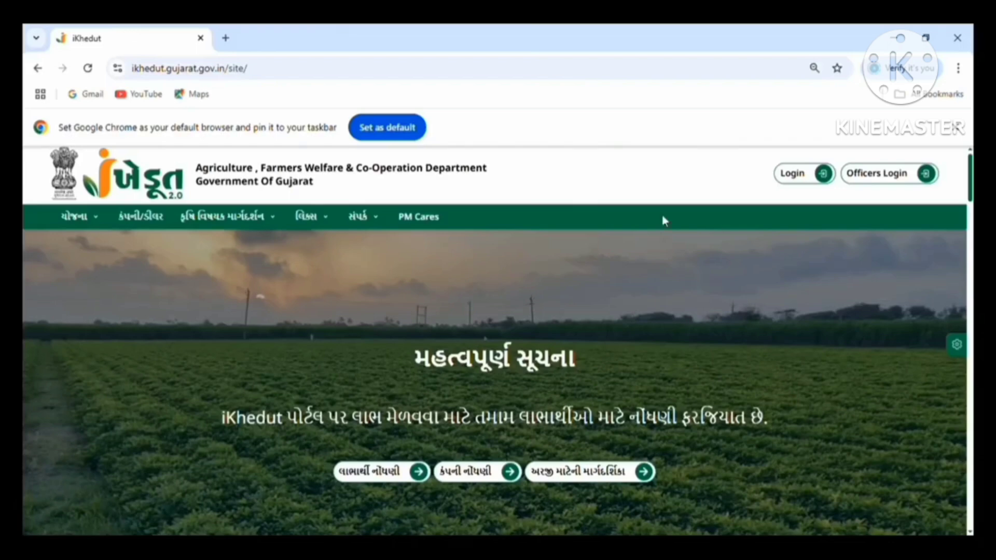
click(807, 176)
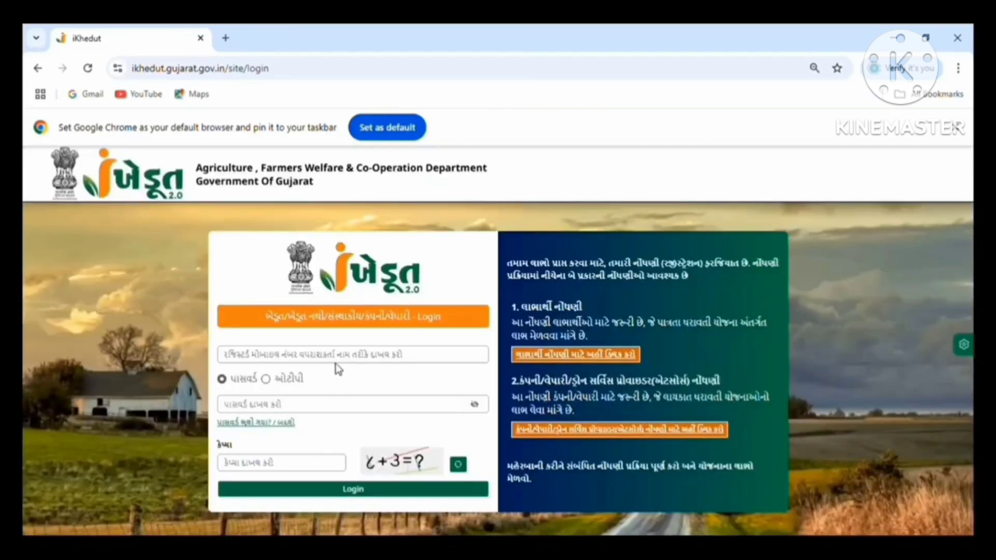
click(327, 358)
click(276, 359)
Start a new beneficiary registration with the farmer (ખેડૂત) type
click(591, 356)
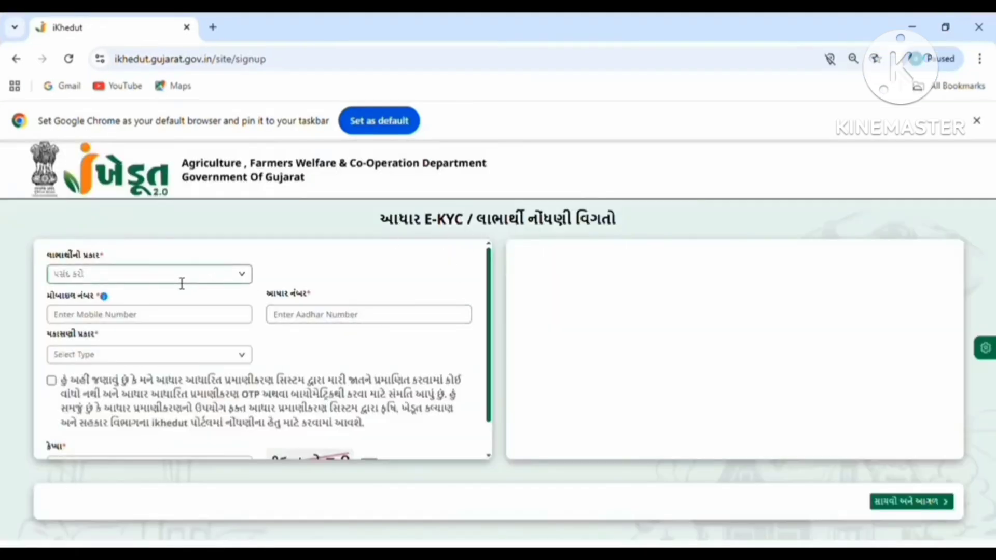
click(181, 283)
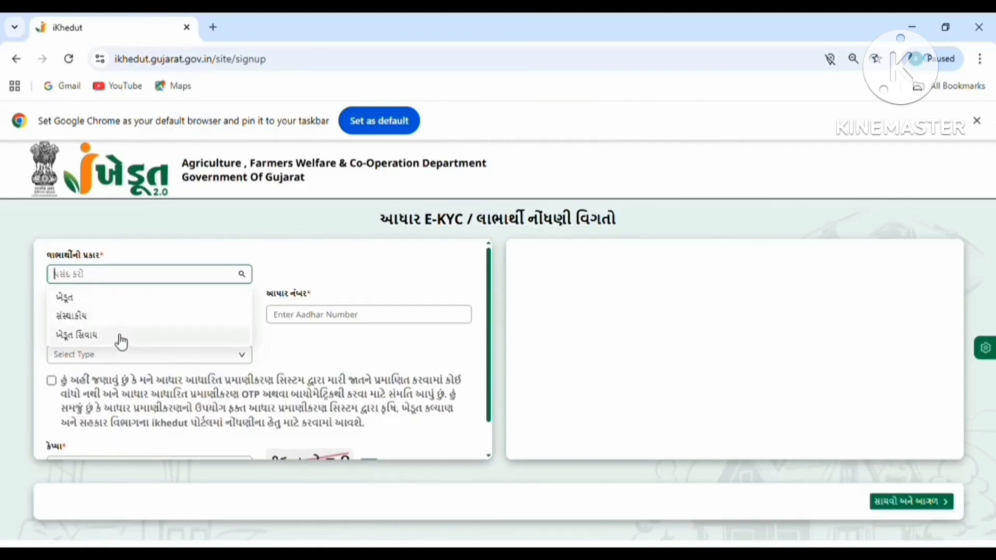
click(113, 299)
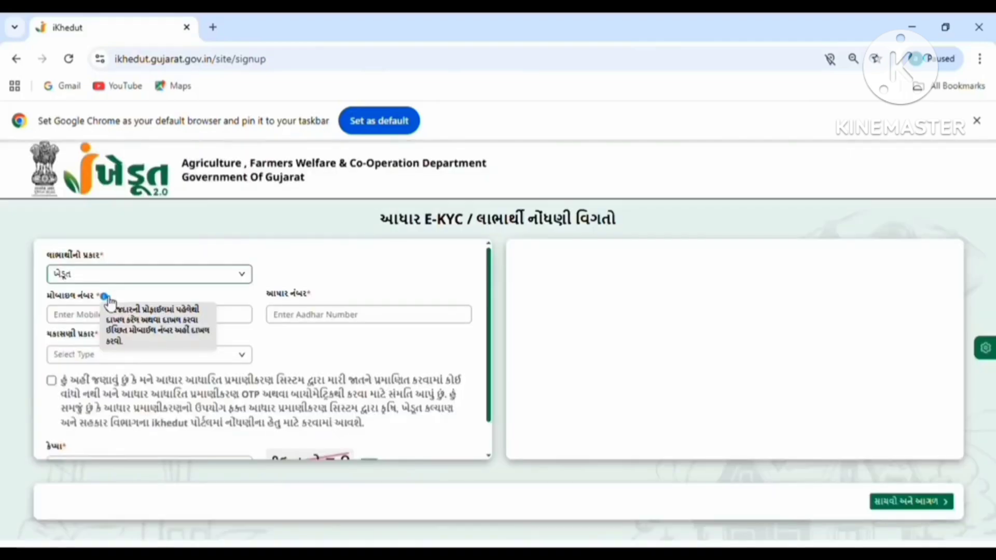
Enter the mobile and Aadhaar numbers, choose OTP verification with consent, and send the OTP
click(82, 317)
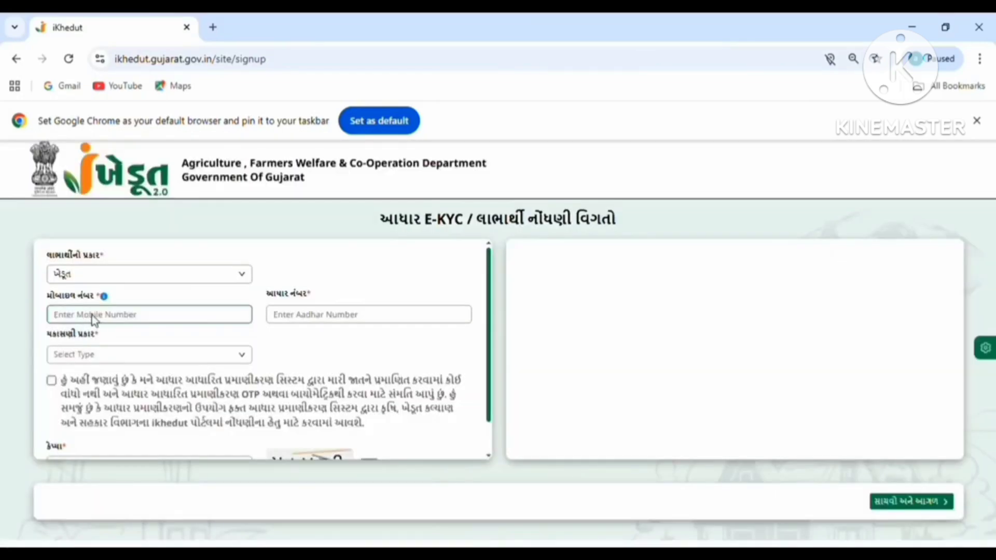
click(334, 321)
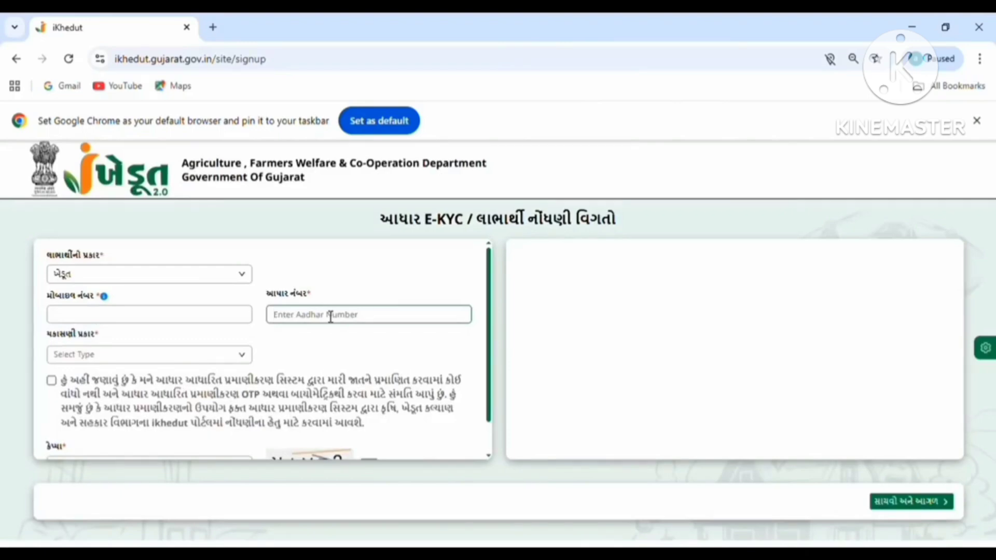
click(226, 356)
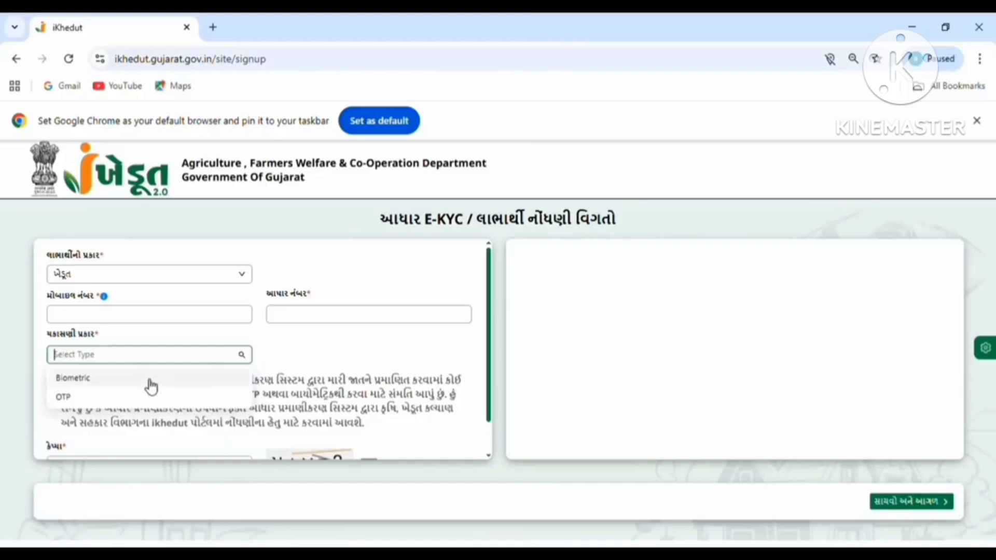
click(113, 402)
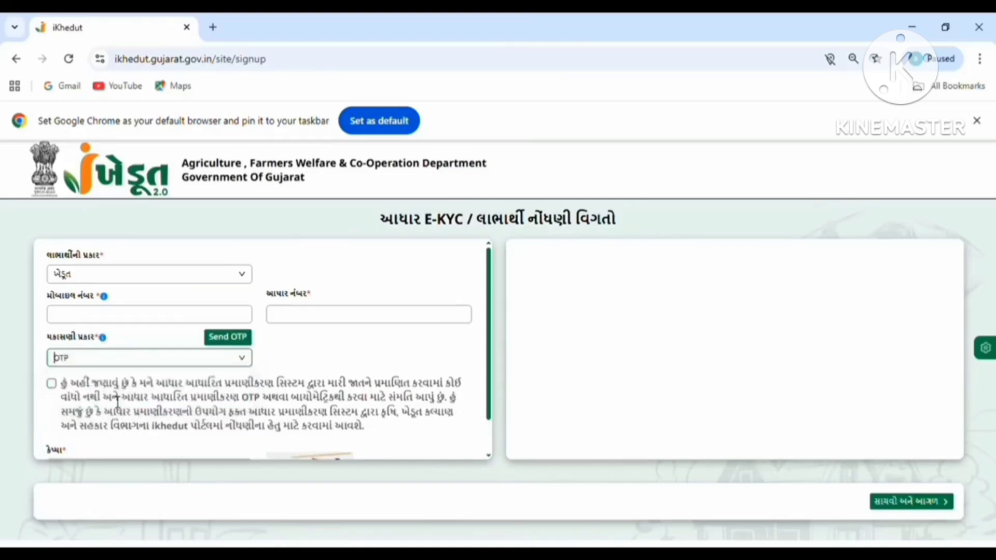
click(51, 384)
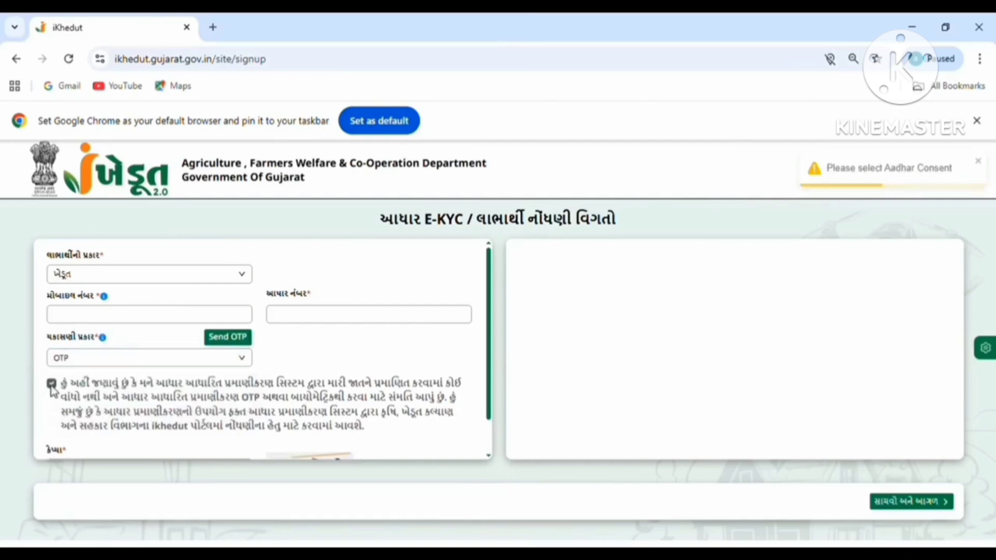
click(229, 343)
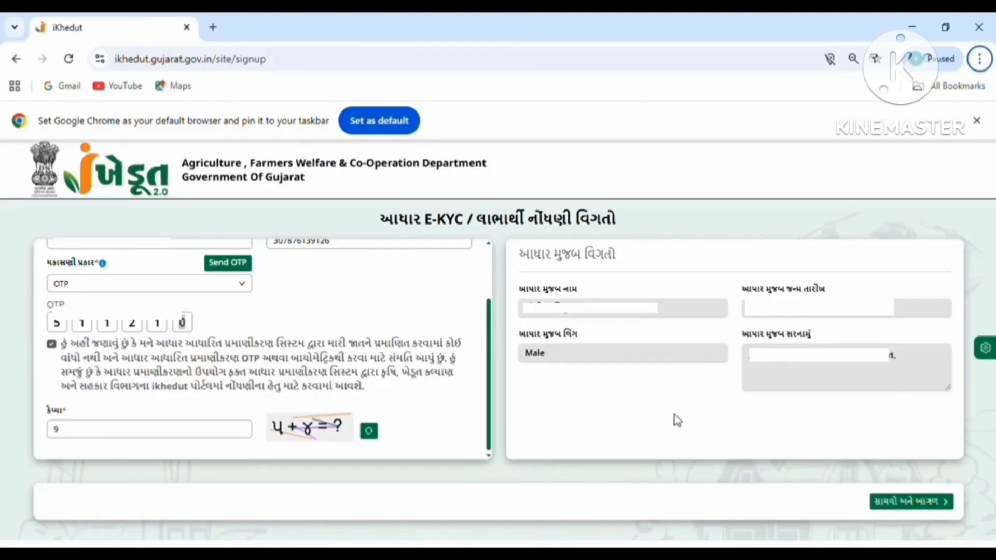
Save the Aadhaar details, enter the account mobile number and send its OTP
click(915, 503)
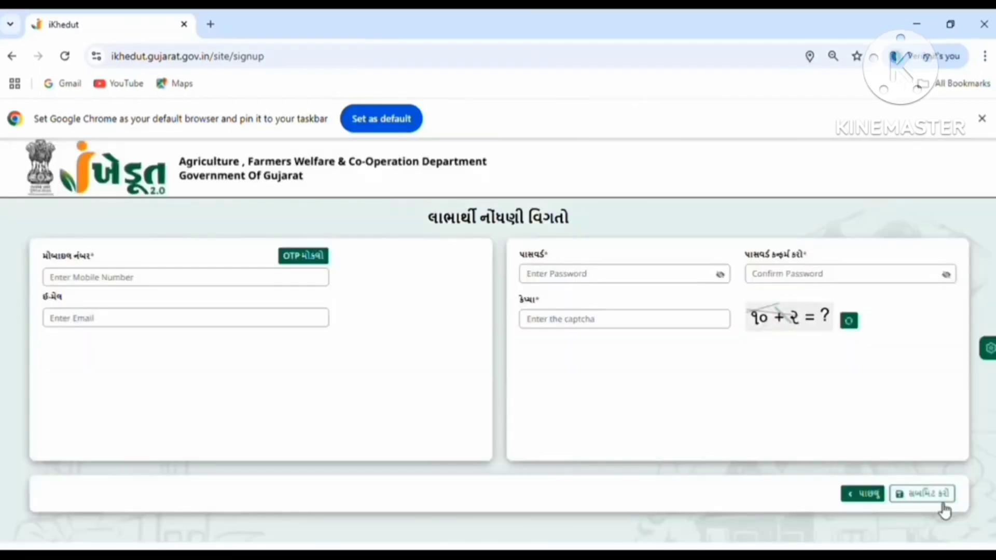
click(139, 276)
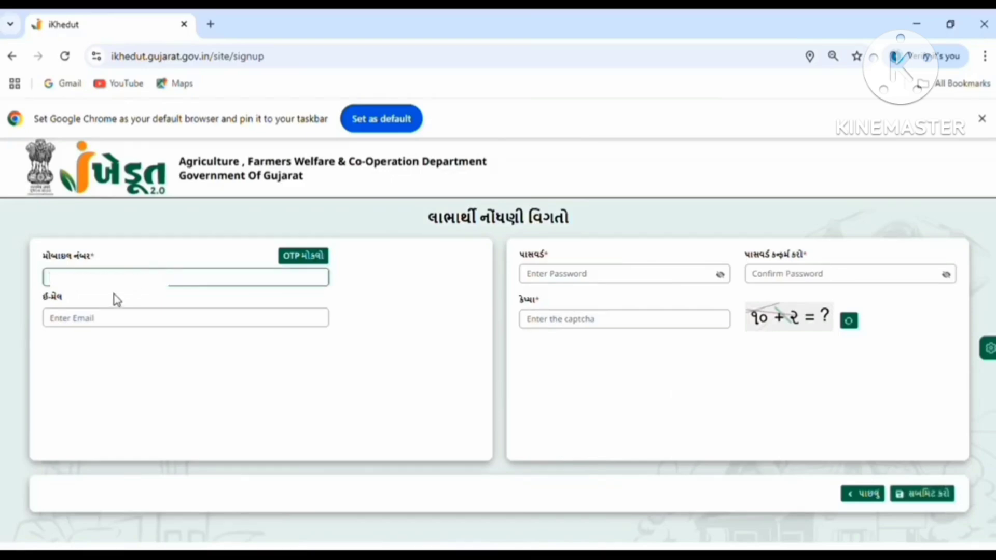
click(310, 257)
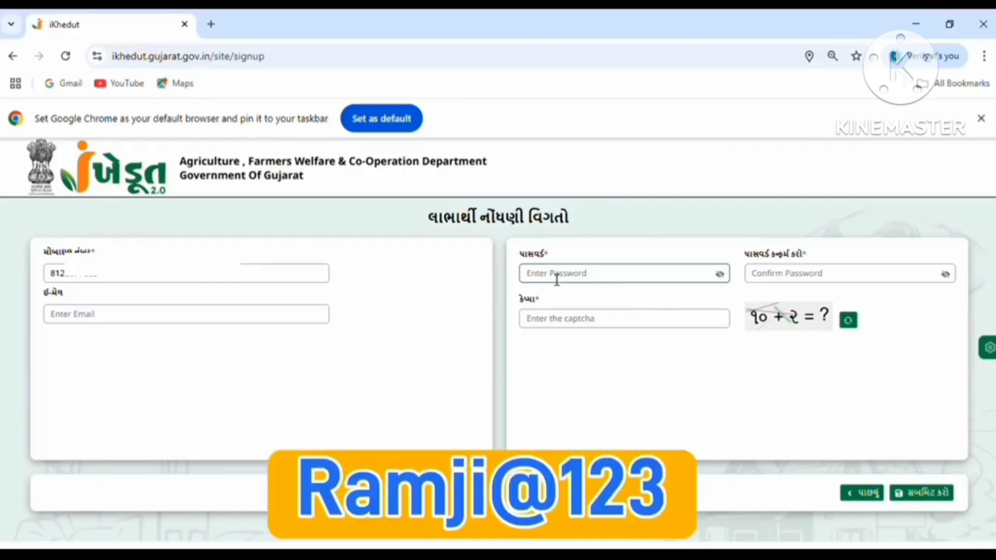
Enter the account password, confirm it, and fill in the captcha answer
click(556, 280)
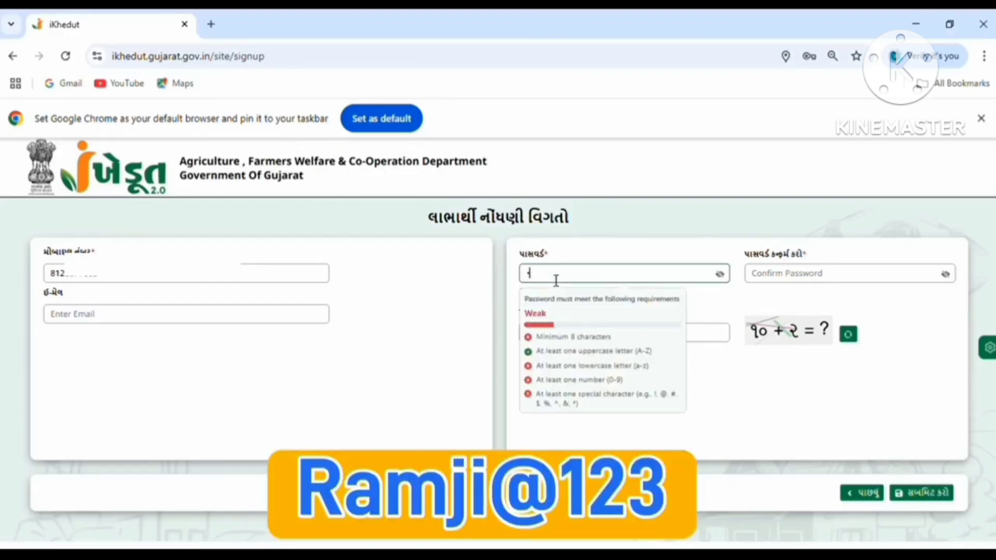
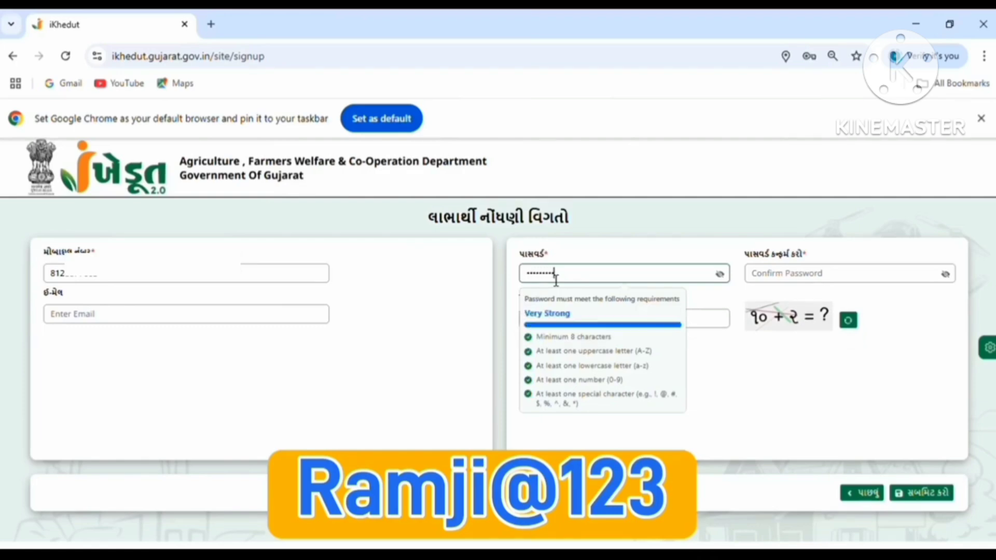
click(768, 283)
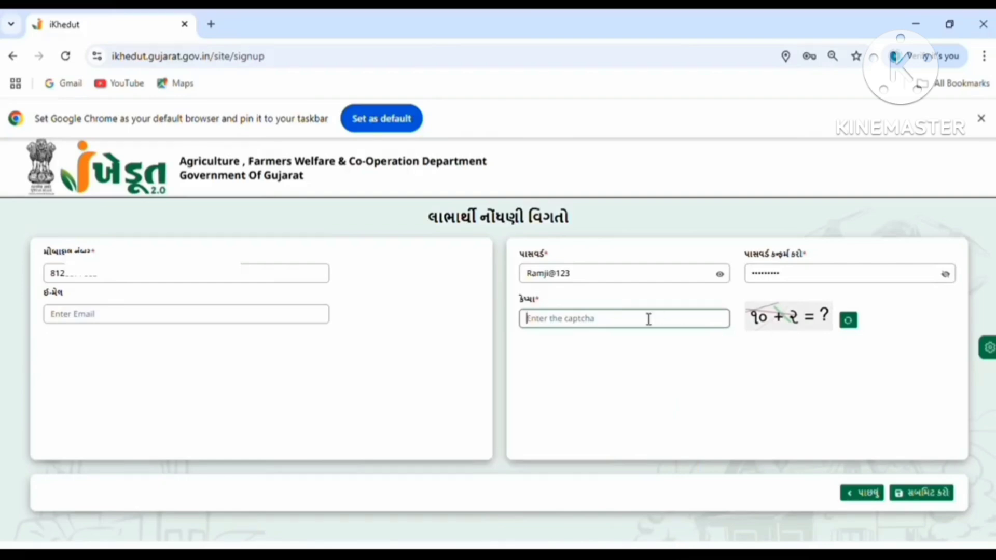
Submit the registration, then log in with the registered mobile number, password and captcha 9
click(925, 495)
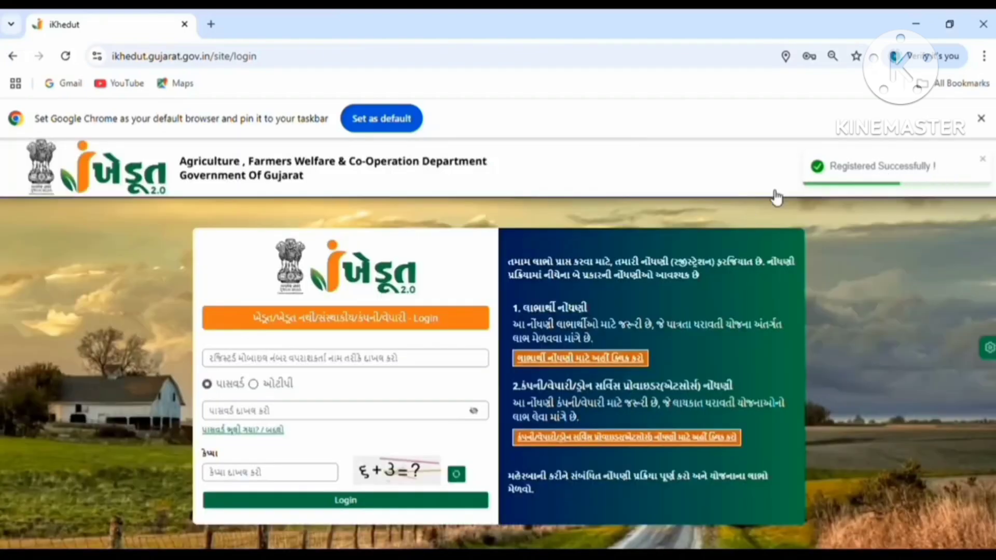
click(392, 363)
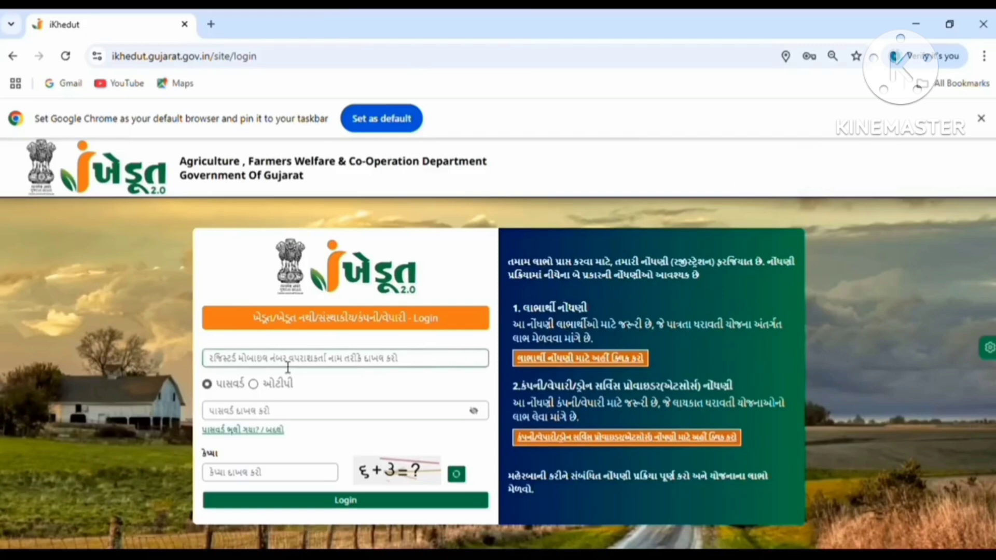
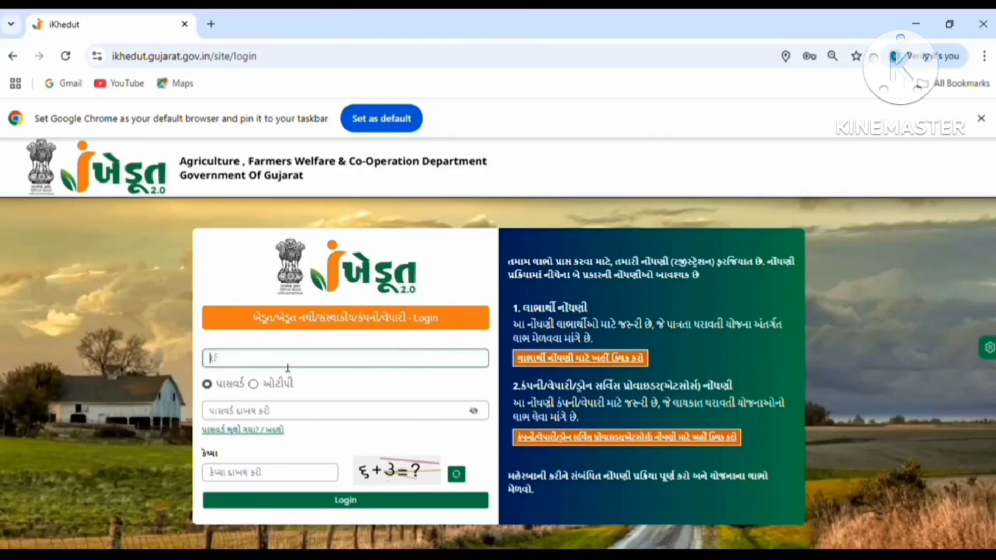
click(274, 418)
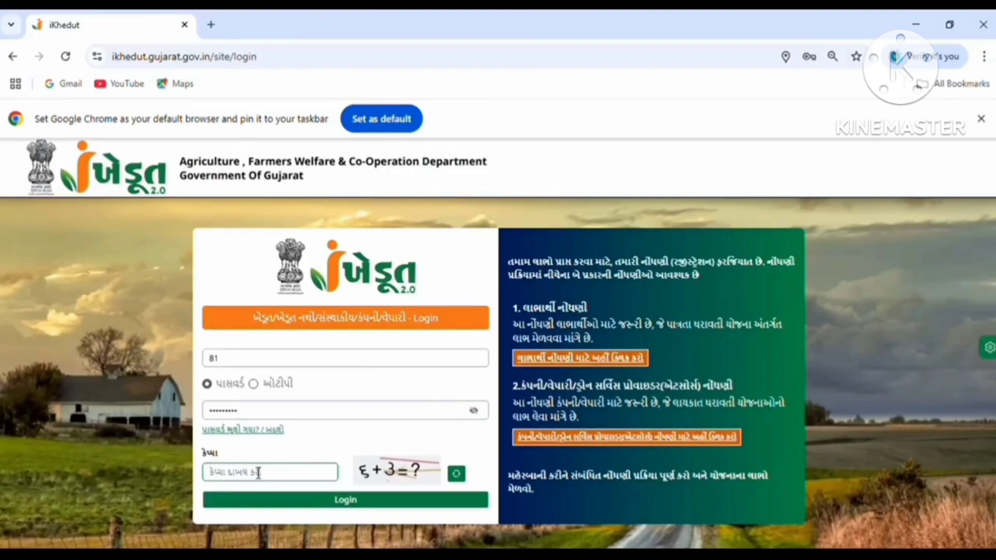
text(9)
click(348, 502)
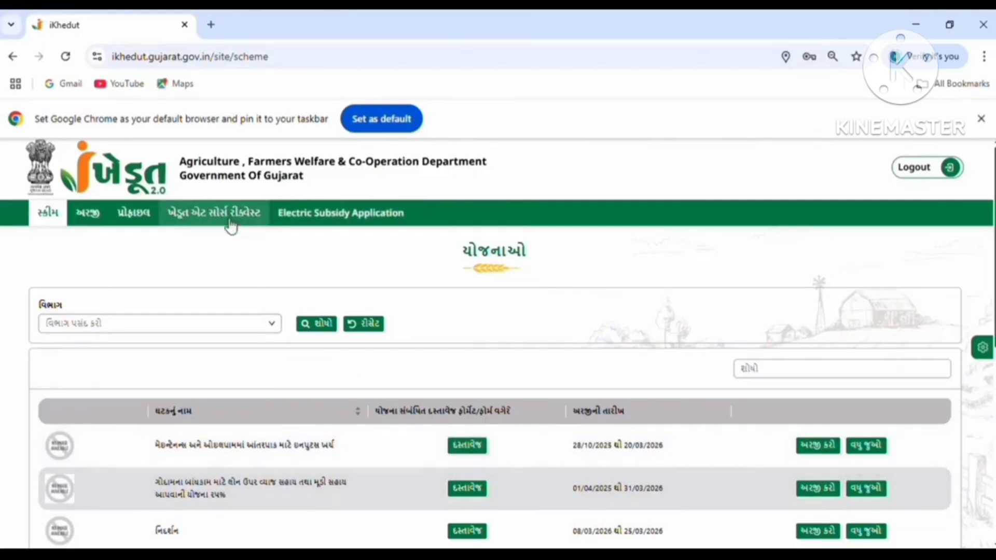
Filter the schemes by the ખેતીવાડી department to show only નિદર્શન
click(108, 324)
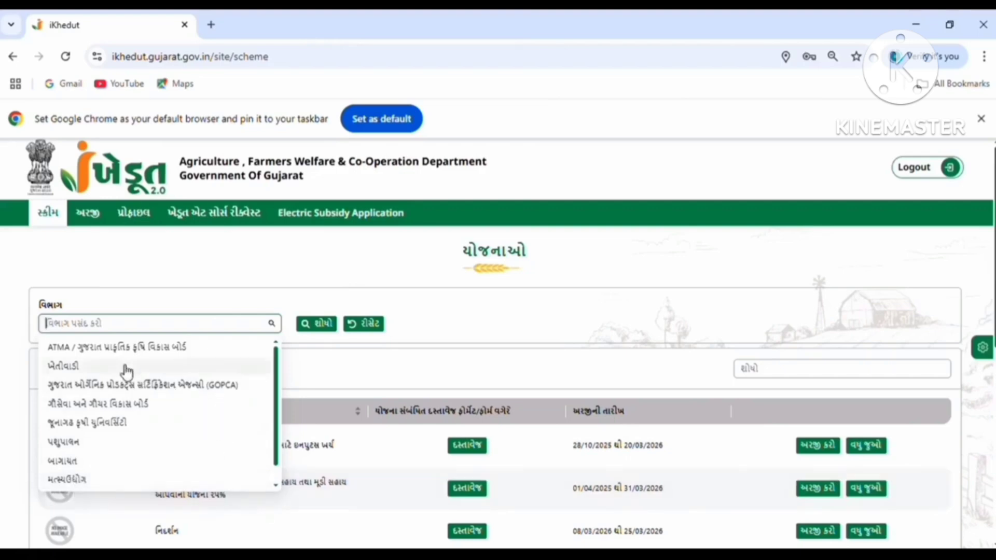
click(126, 369)
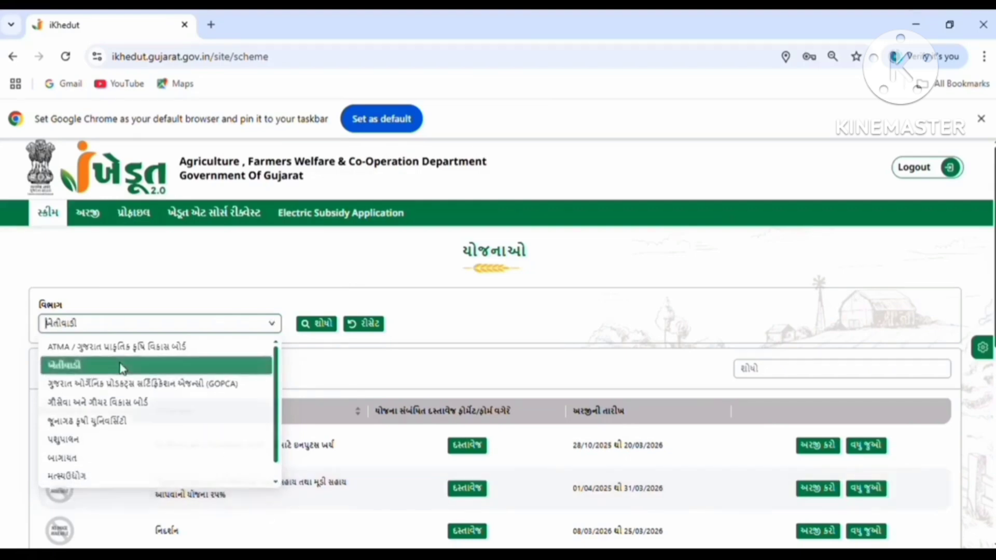
click(312, 325)
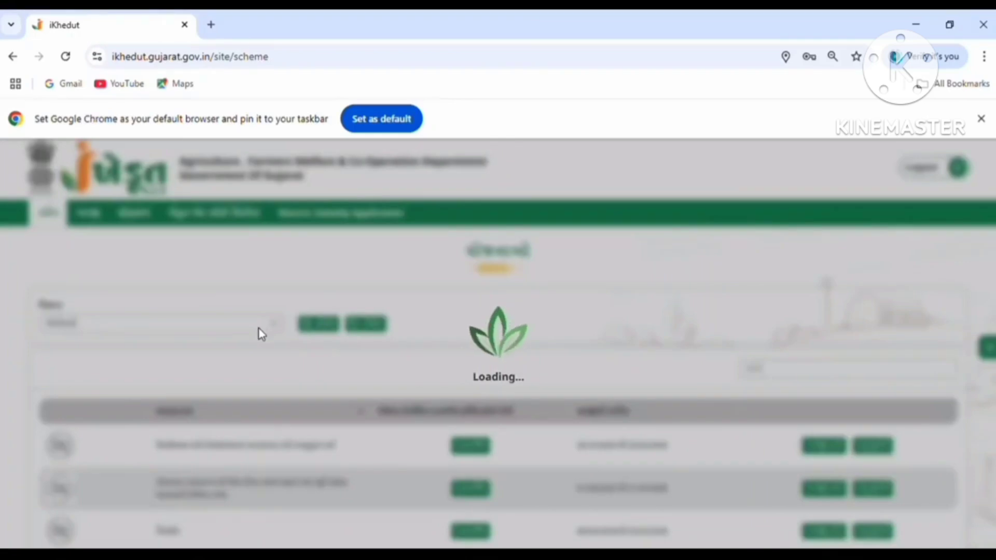
scroll(203, 467, down, 1)
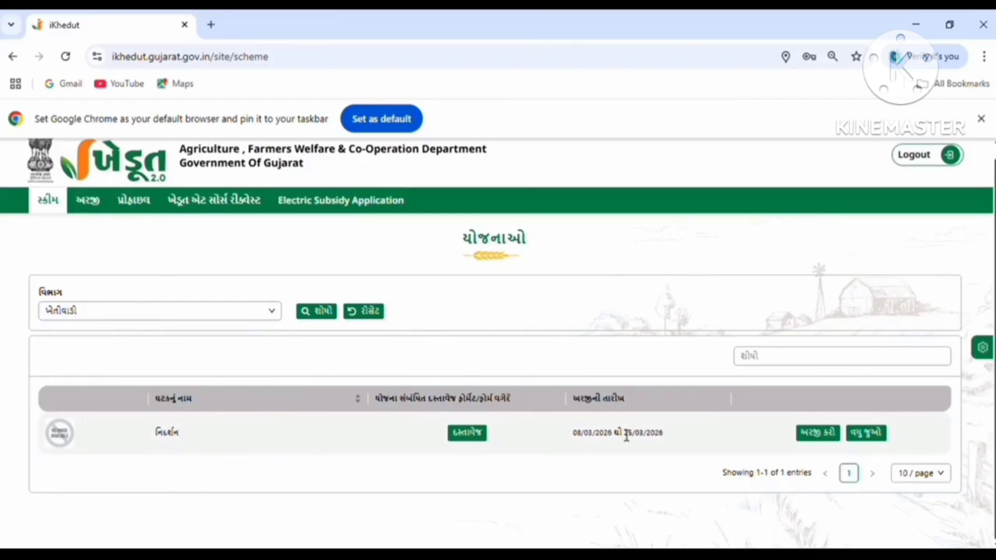
Start a નિદર્શન scheme application and continue past its instructions to the form
click(824, 435)
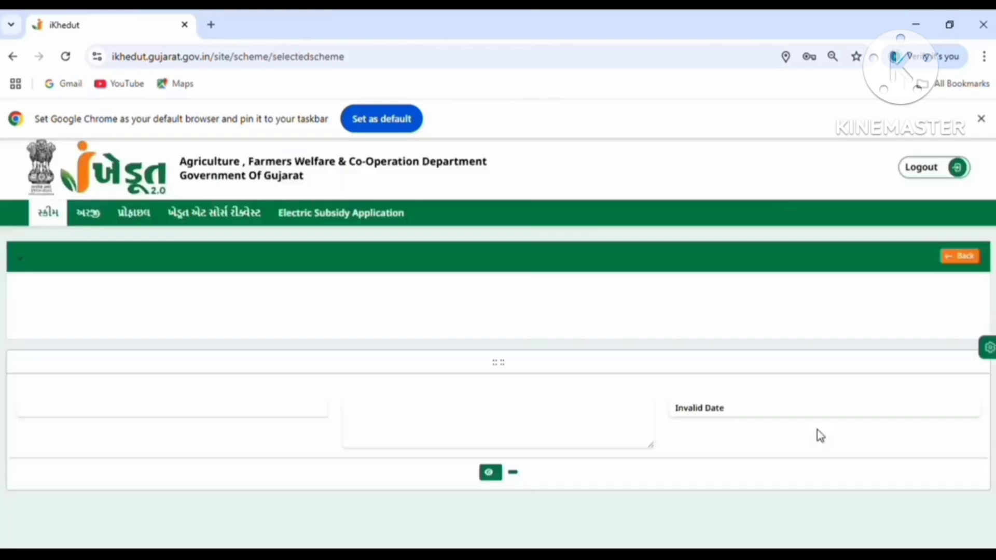
scroll(620, 415, down, 1)
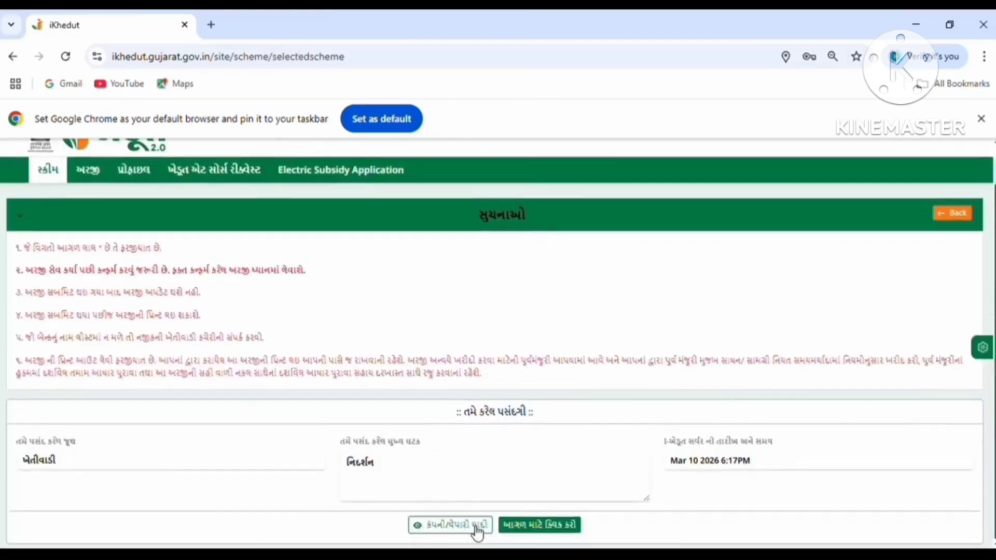
click(571, 526)
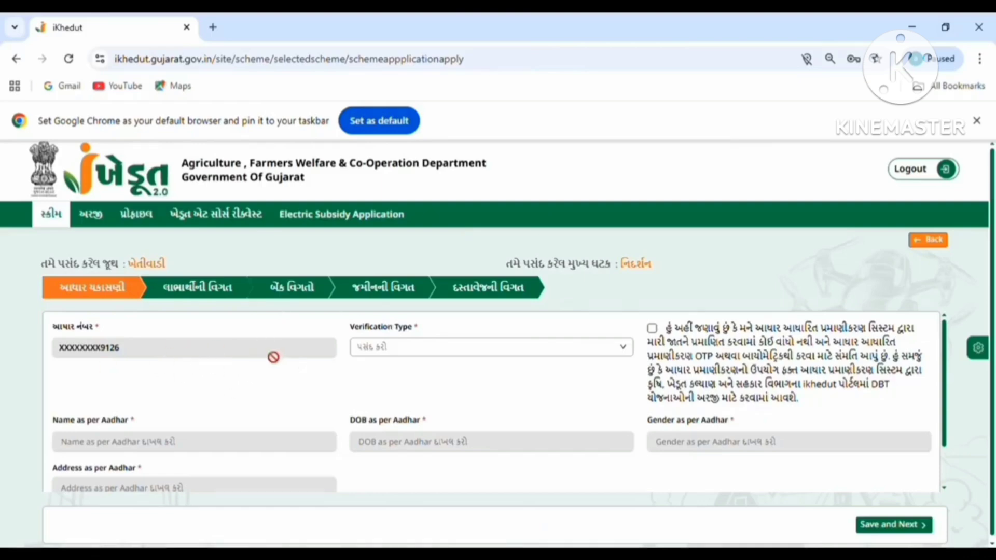
Verify the farmer's Aadhaar by OTP with consent given, then save and continue
click(412, 348)
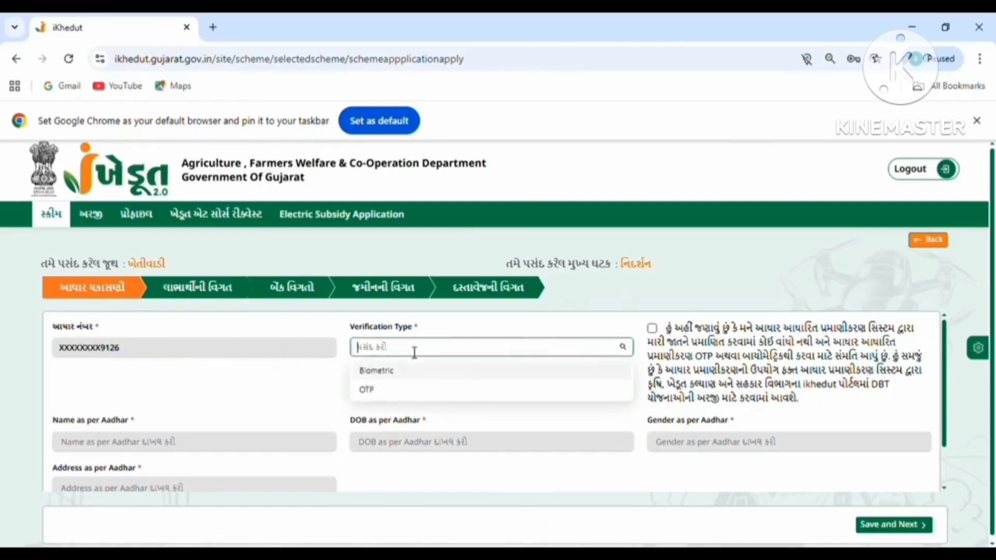
click(433, 392)
click(652, 329)
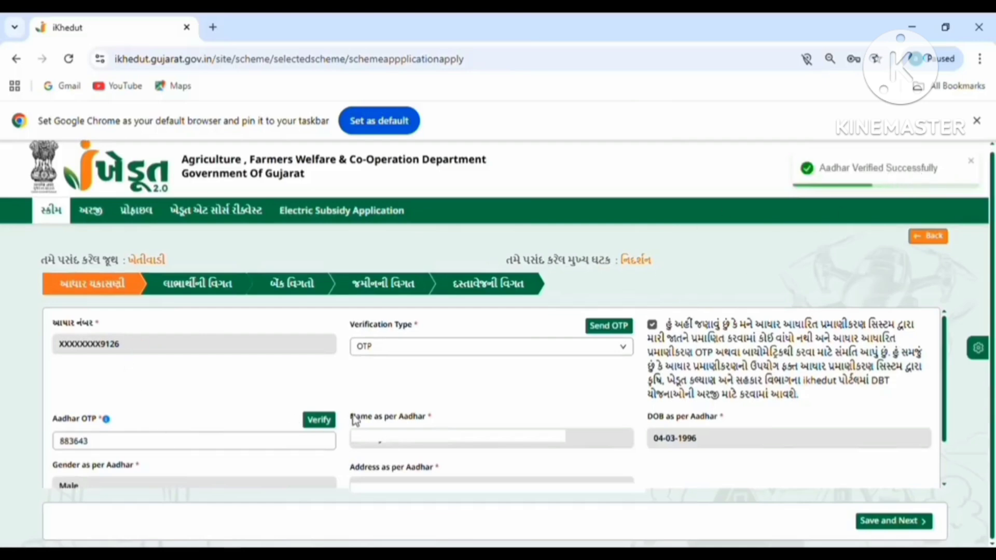
scroll(188, 404, down, 1)
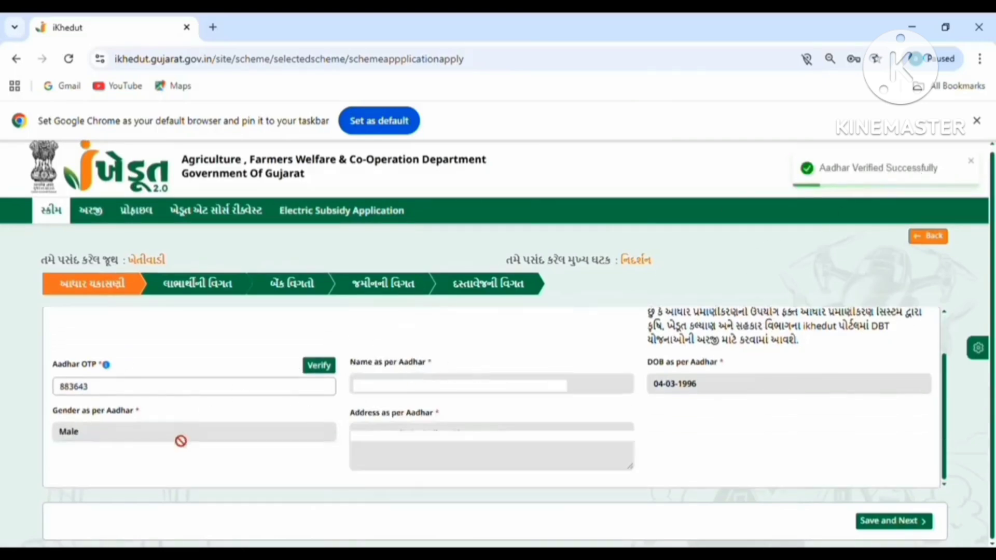
click(894, 522)
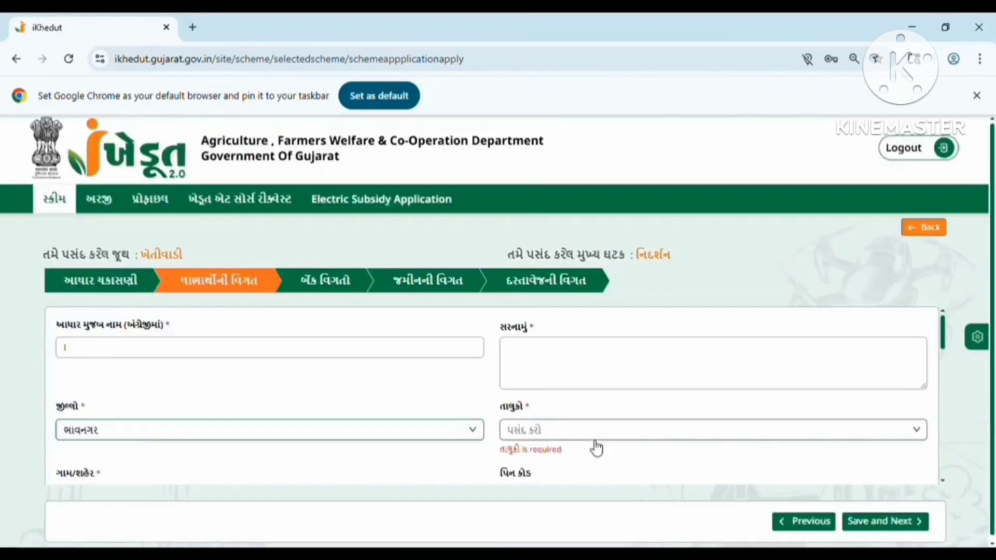
Choose the farmer's taluka and village and enter the PIN code
click(591, 429)
click(585, 424)
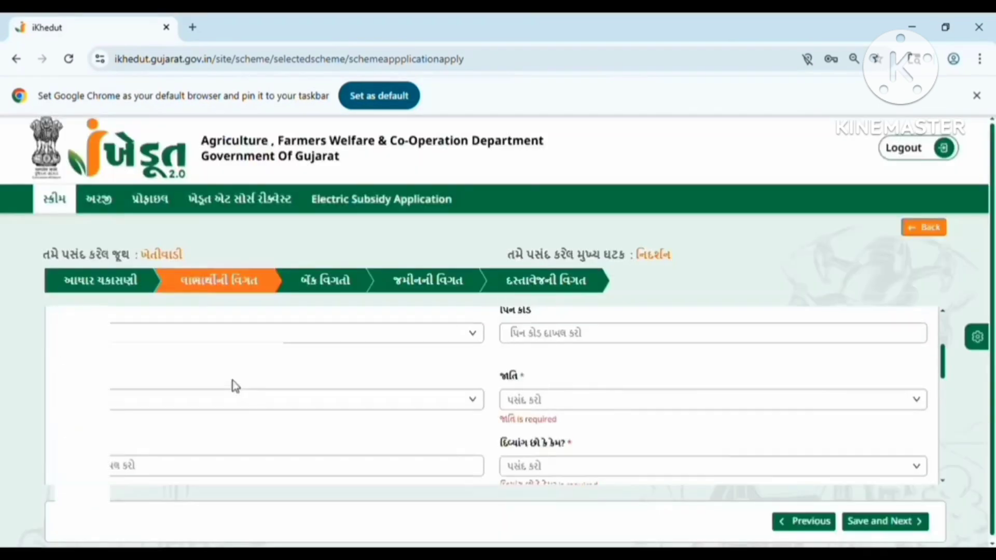
click(188, 337)
click(219, 445)
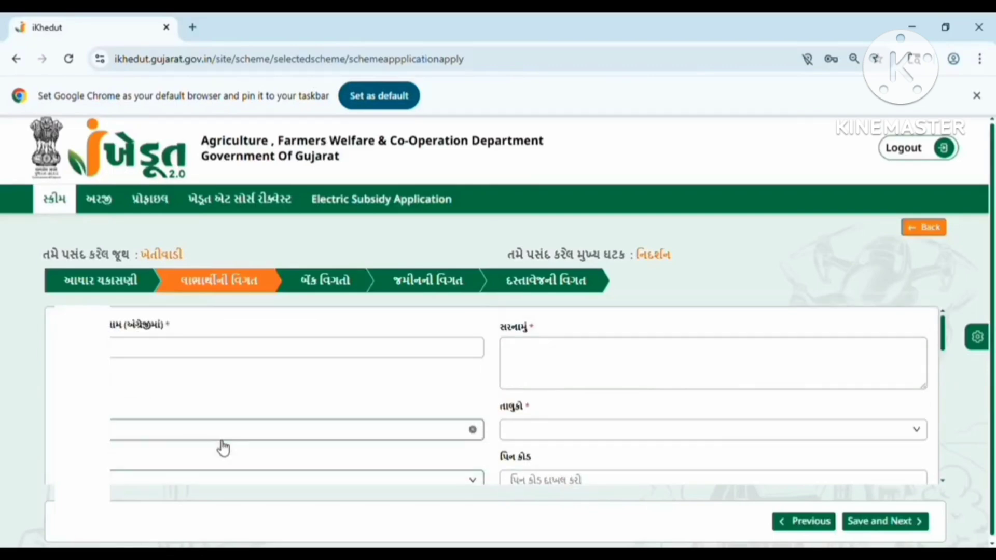
click(588, 480)
text(364505)
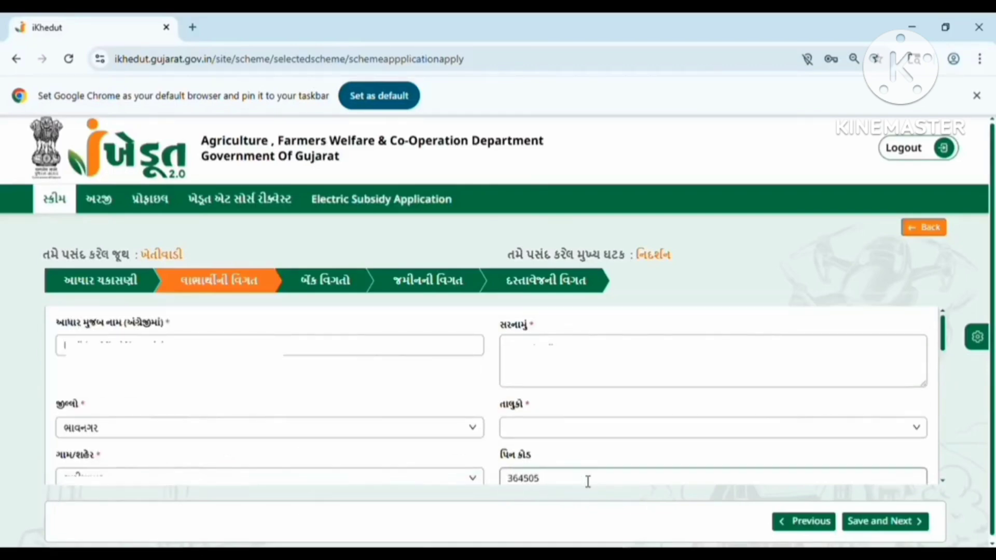
Set gender પુરુષ, caste category જનરલ, and answer ના to the disability question
scroll(588, 480, down, 3)
click(285, 386)
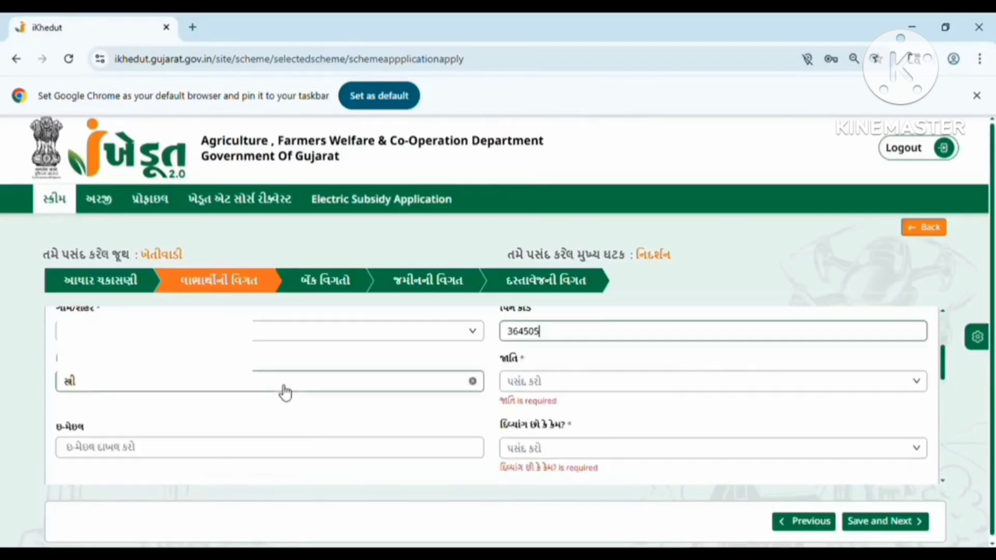
click(263, 430)
click(651, 381)
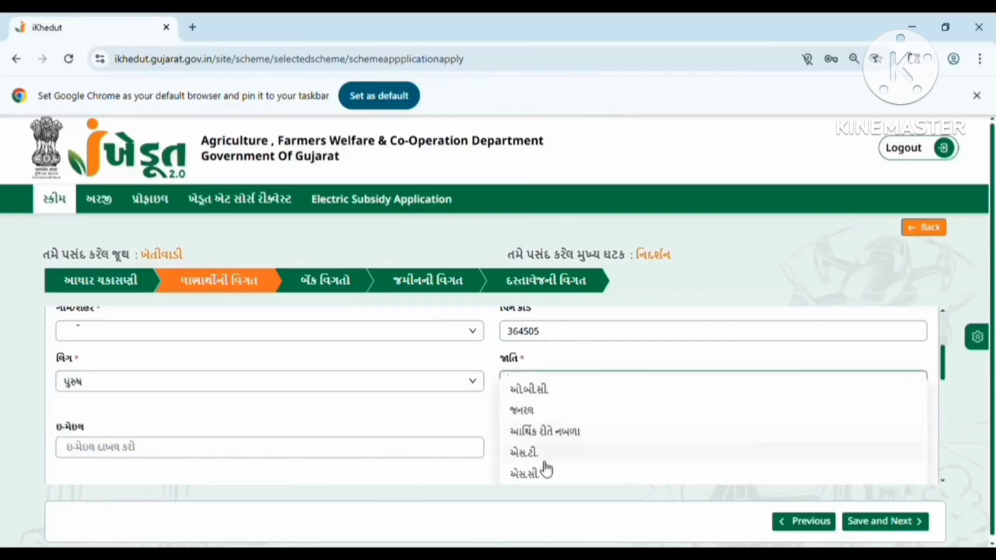
click(549, 410)
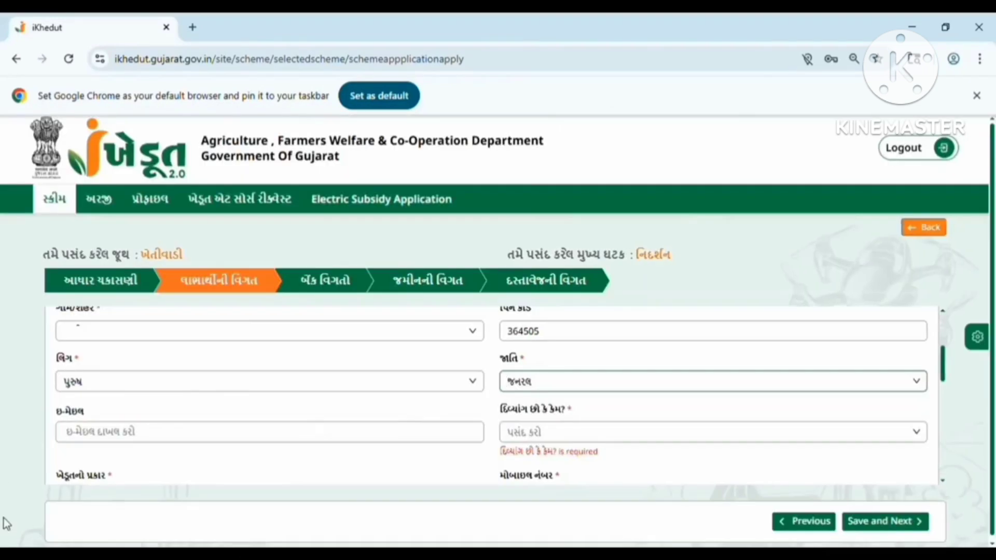
click(603, 439)
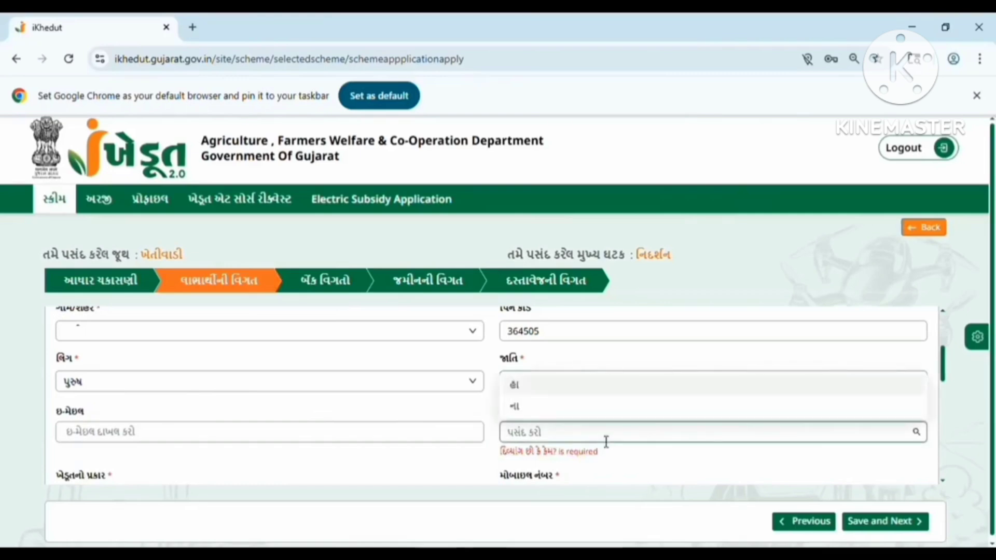
click(583, 412)
Set farmer type નાના (૧૦ થી ૨૦ હે.) and answer ના for ATMA, cooperative and dairy membership
scroll(576, 410, down, 2)
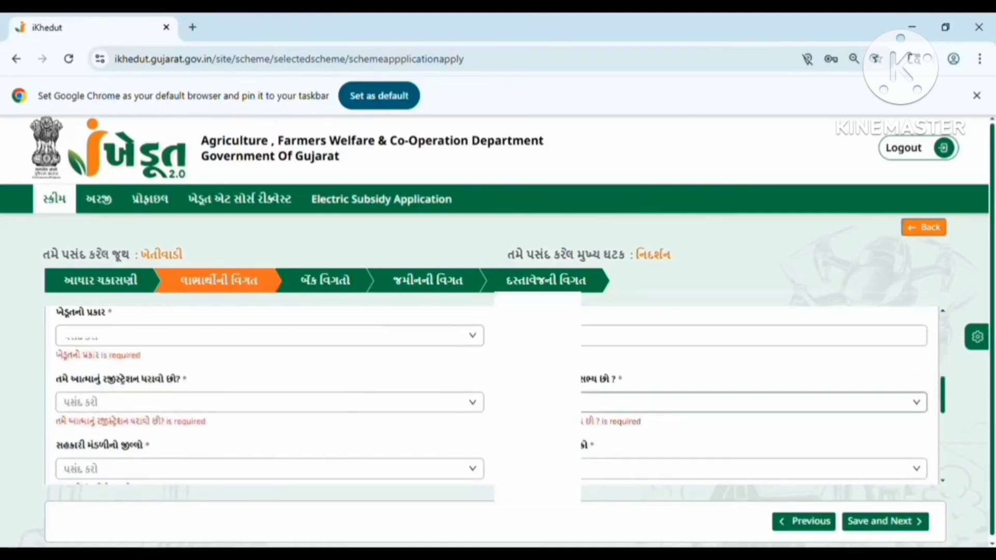
click(242, 338)
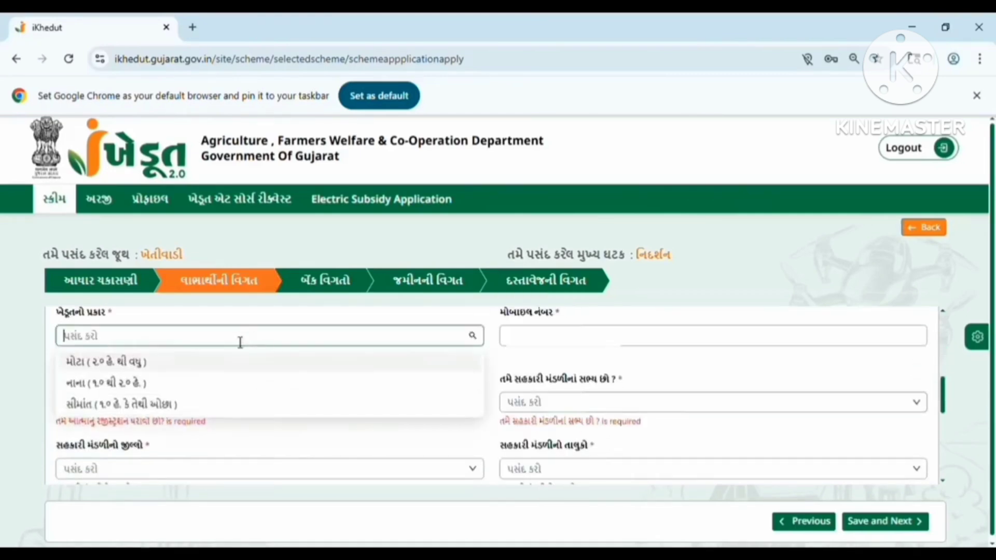
click(148, 385)
click(161, 388)
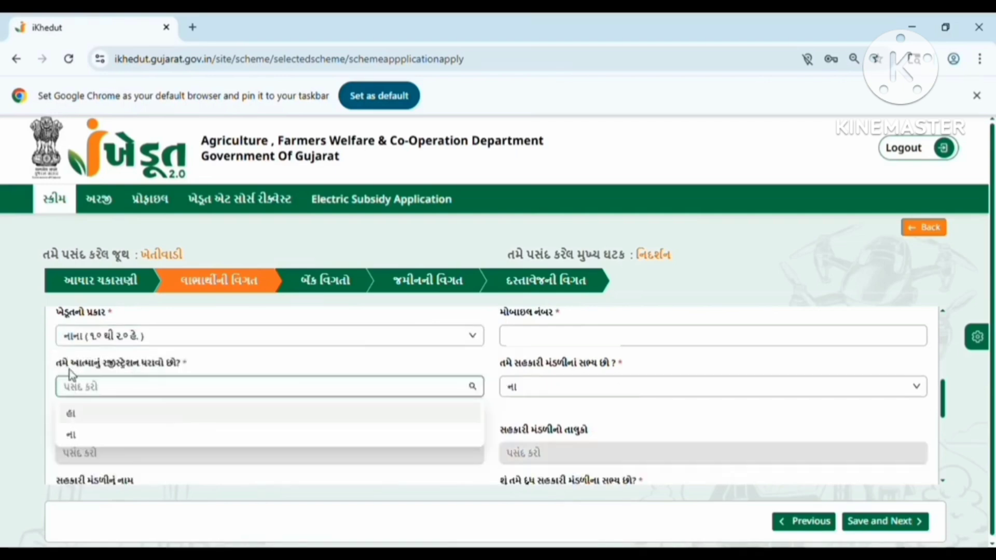
click(114, 434)
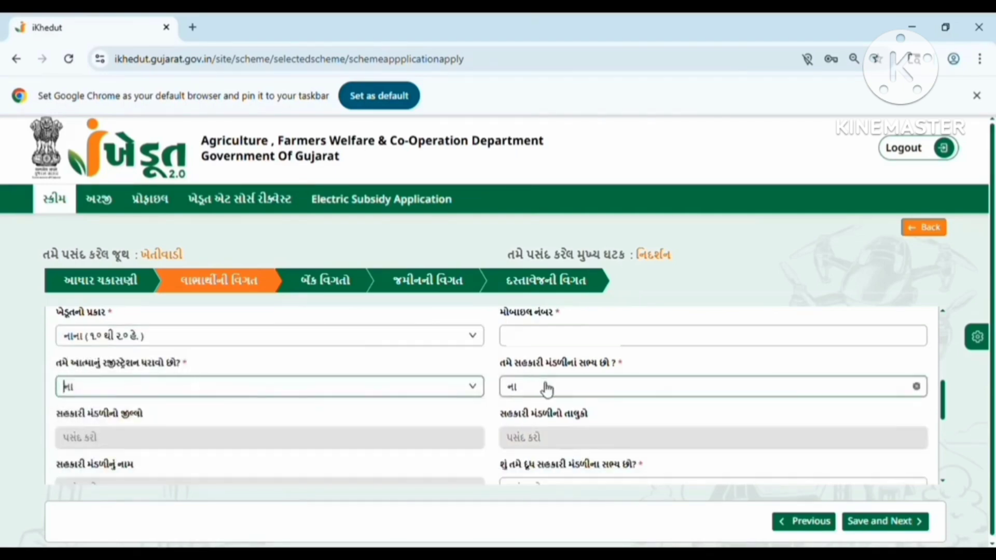
click(545, 386)
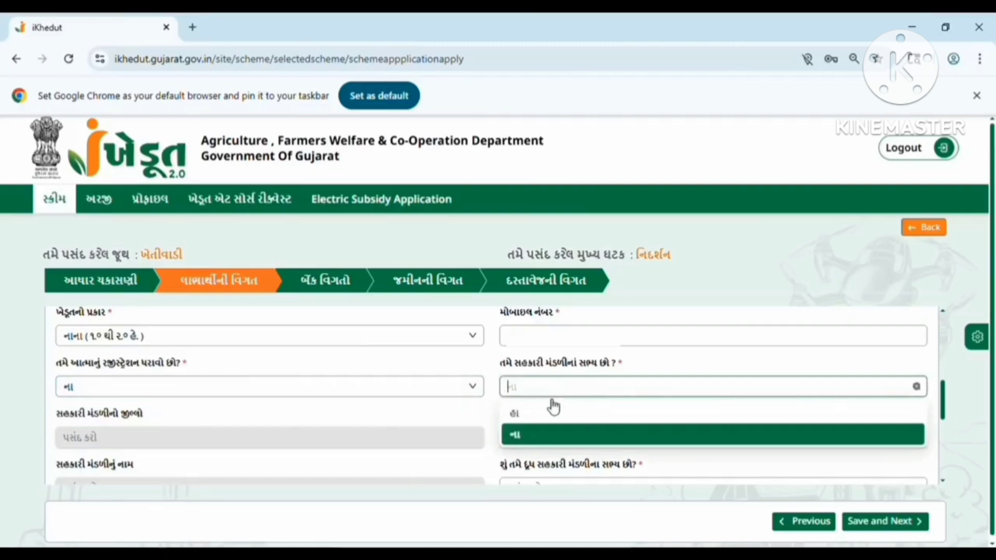
click(529, 434)
scroll(530, 437, down, 1)
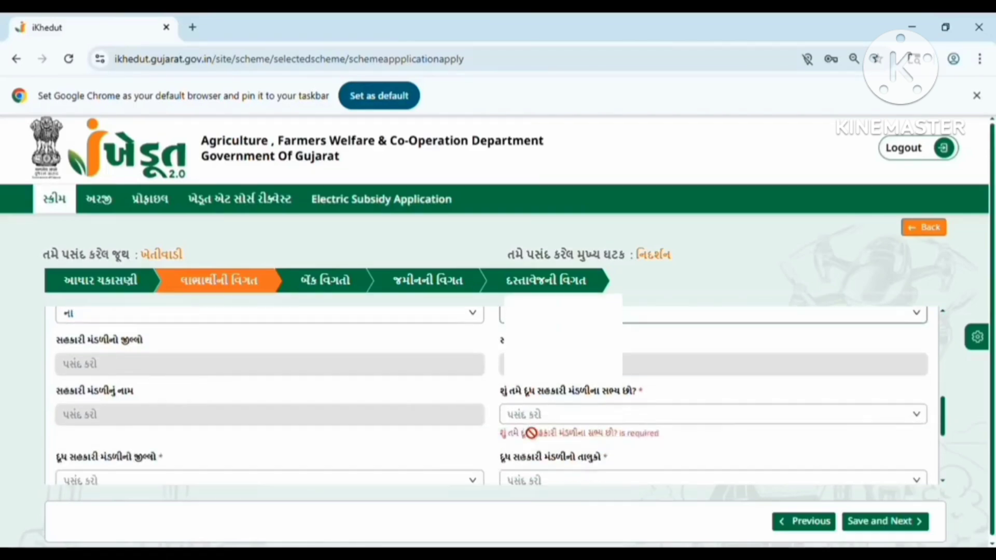
click(597, 414)
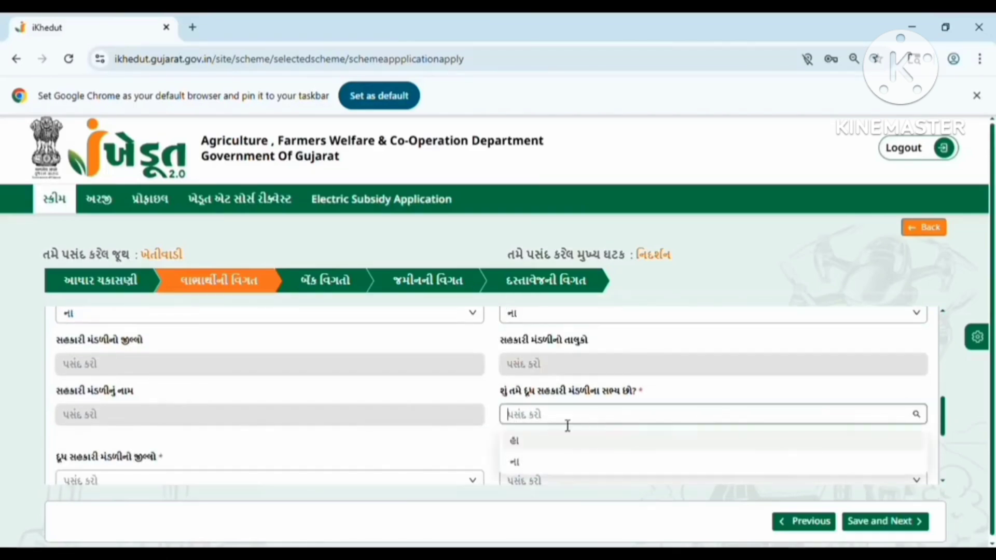
click(534, 462)
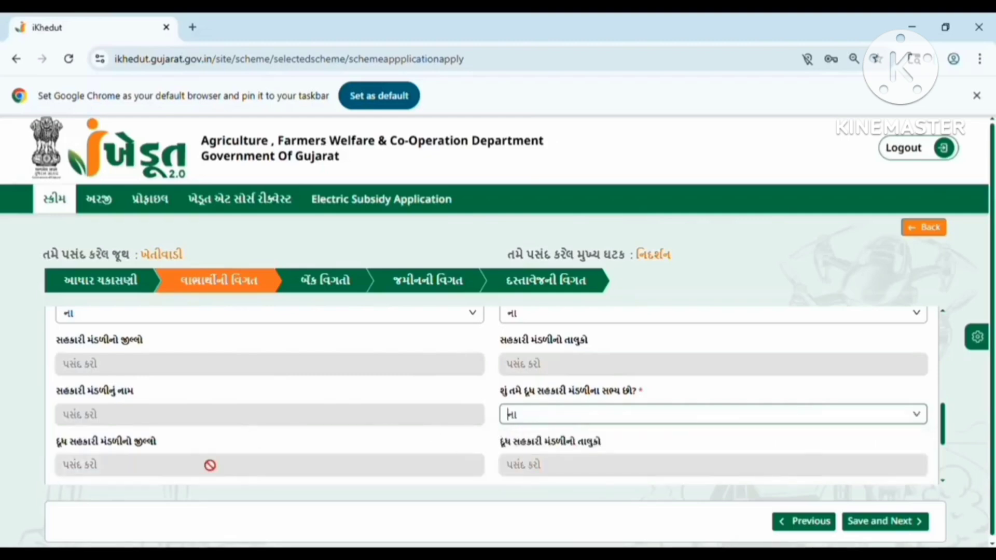
Choose season ખરીફ and sub-component કપાસ, replacing an initial બાજરી pick
scroll(350, 467, down, 1)
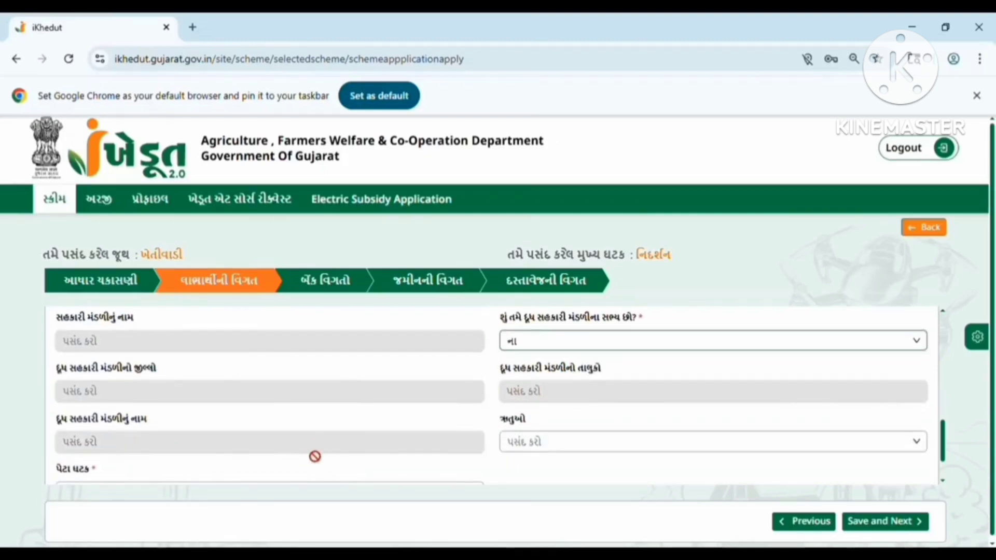
click(610, 448)
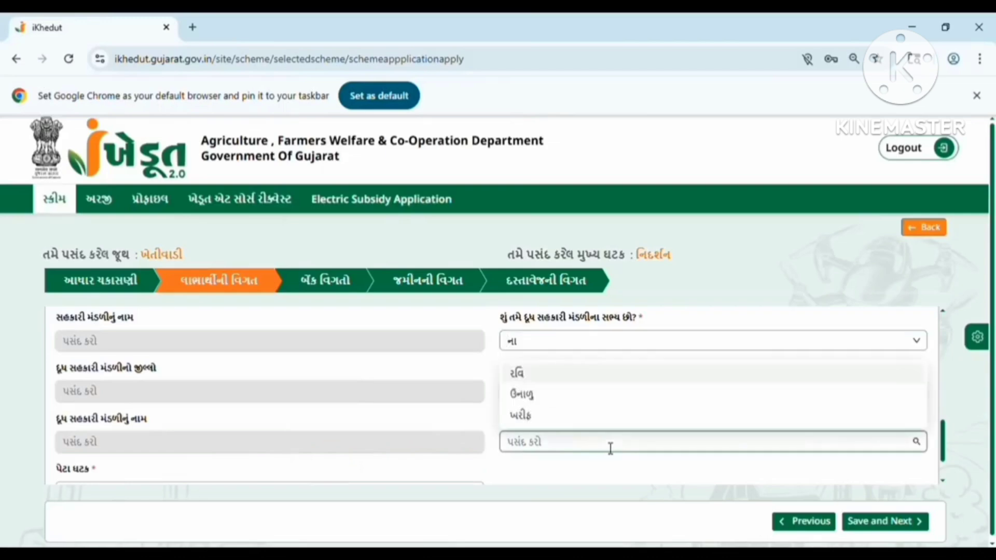
click(548, 420)
scroll(481, 465, down, 1)
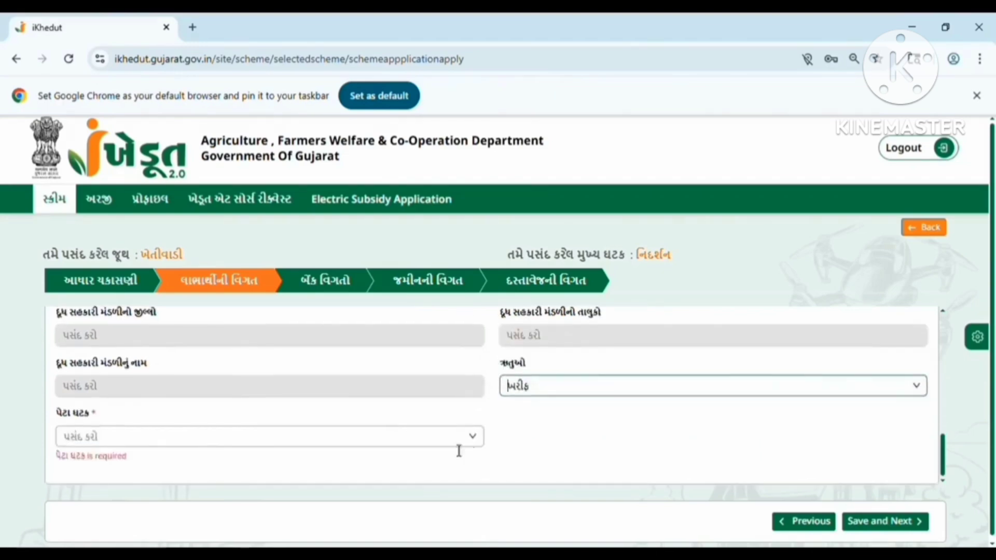
click(355, 444)
scroll(284, 394, up, 5)
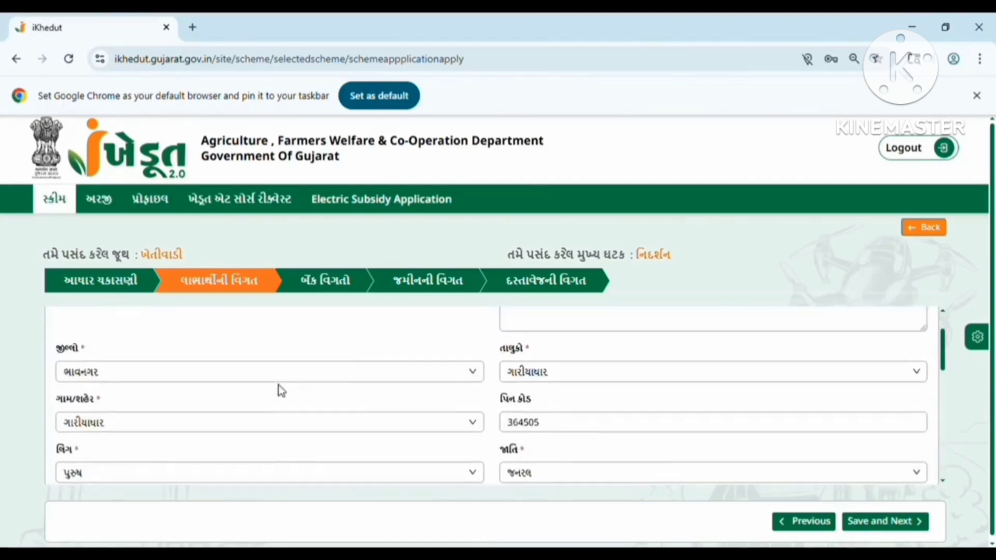
scroll(288, 396, down, 7)
scroll(188, 424, down, 1)
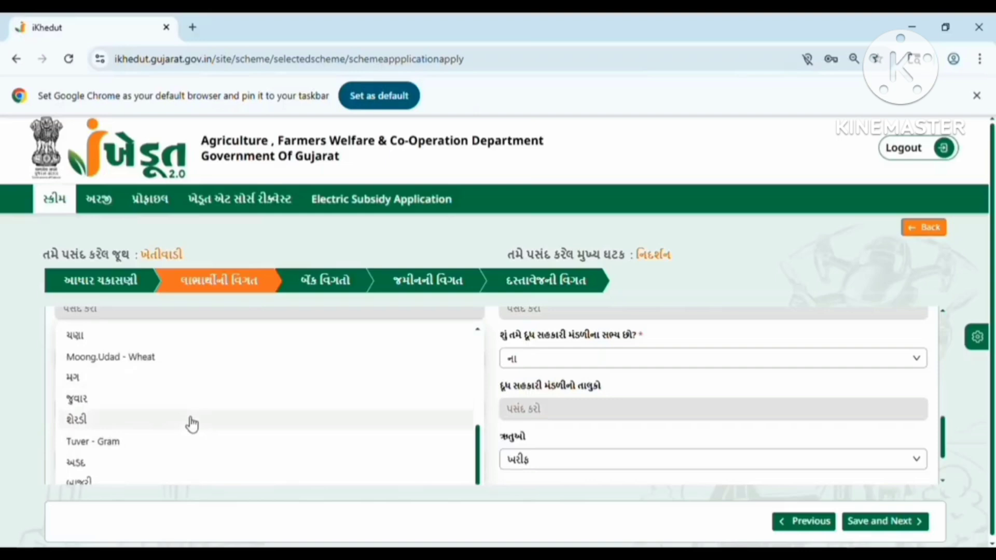
scroll(192, 424, down, 1)
click(162, 464)
click(162, 465)
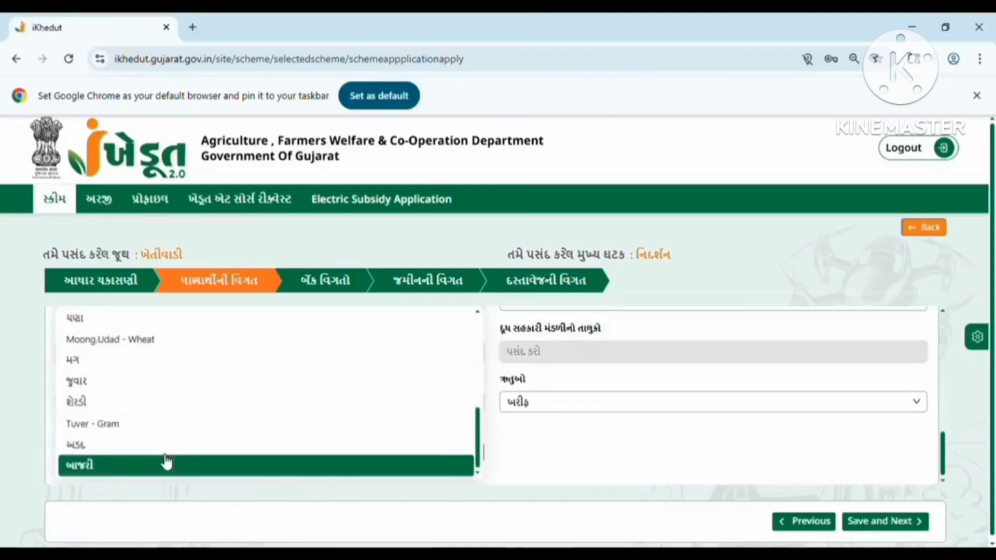
scroll(201, 431, up, 5)
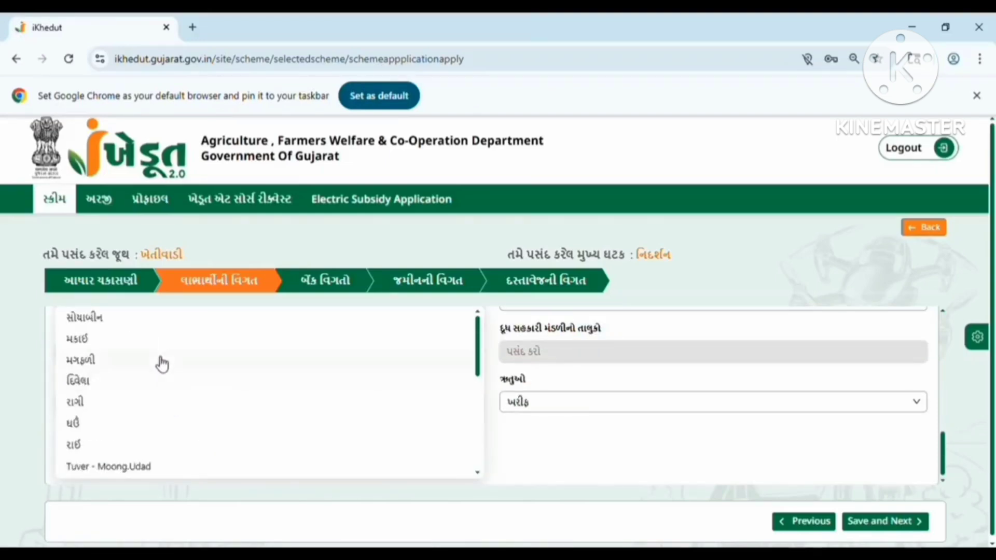
scroll(160, 360, down, 2)
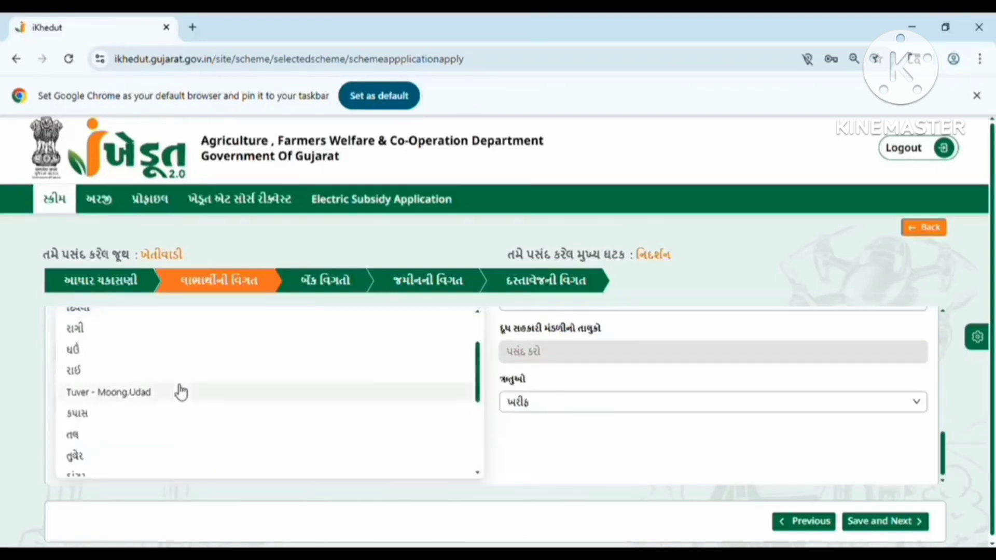
click(123, 415)
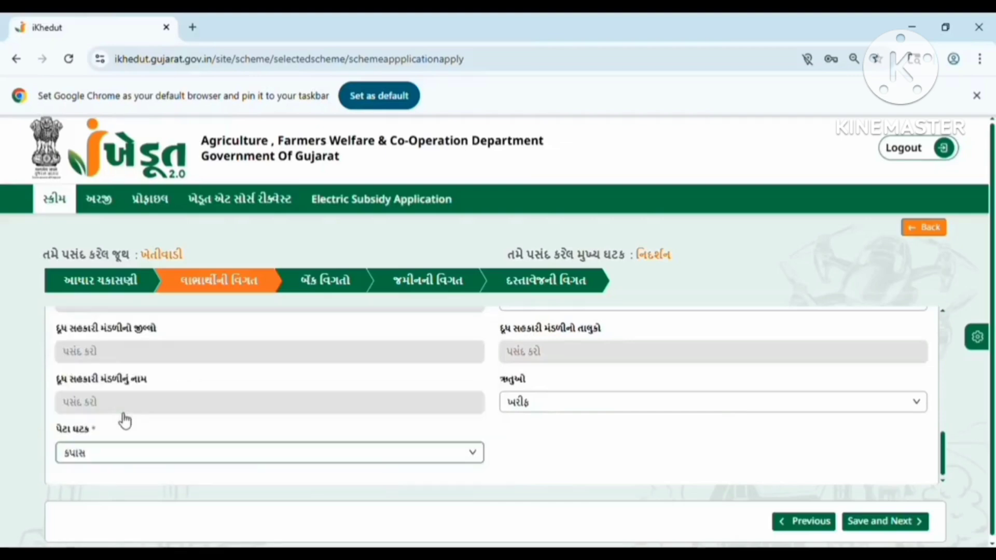
Enter and verify the IFSC code to fetch Bhavnagar Dist.Coop.Bank Ltd., Gariadhar branch
click(884, 525)
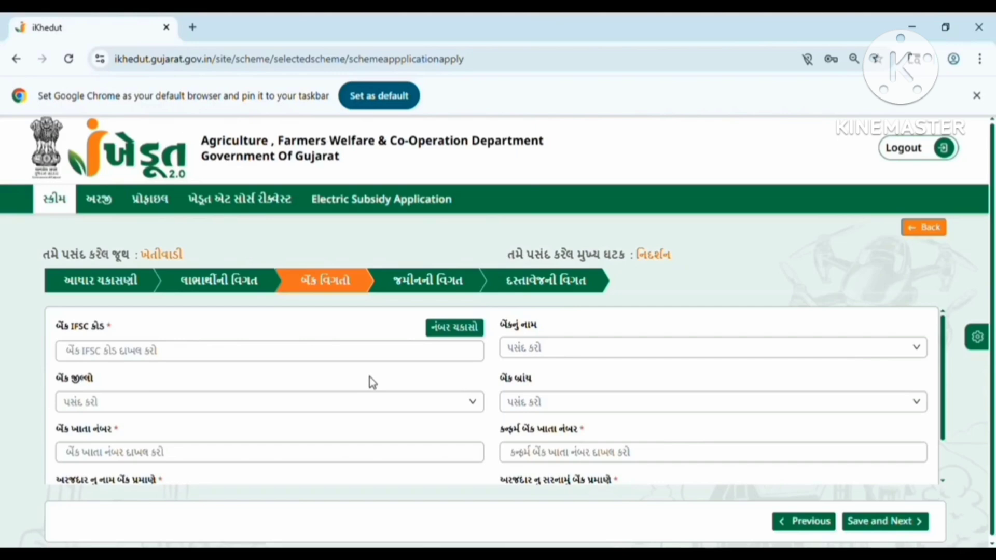
click(368, 362)
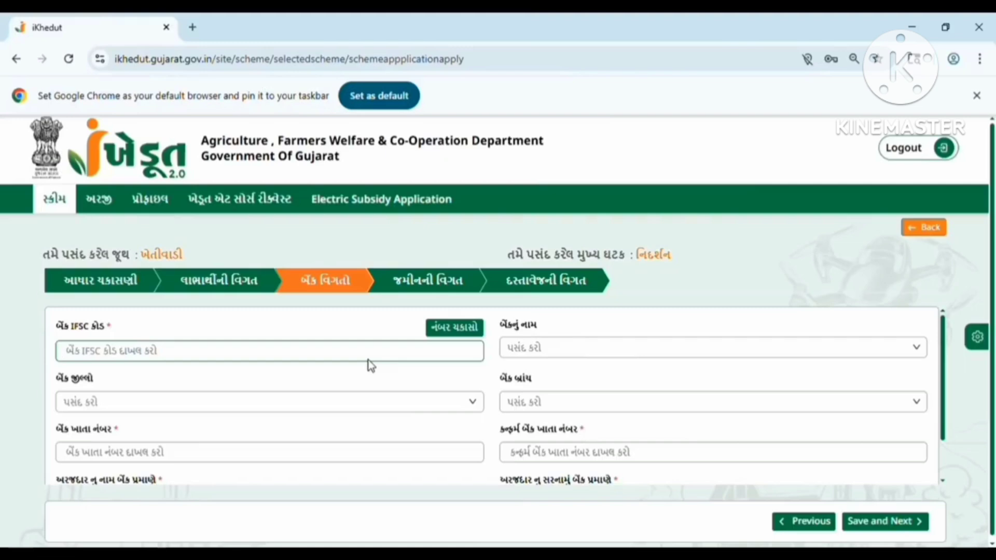
text(GSCB0BVN0)
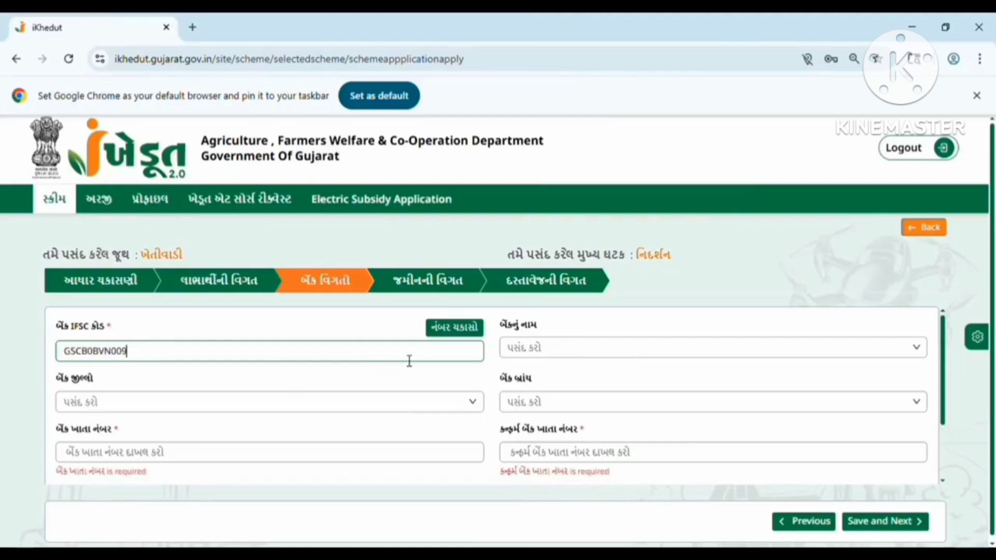
click(452, 333)
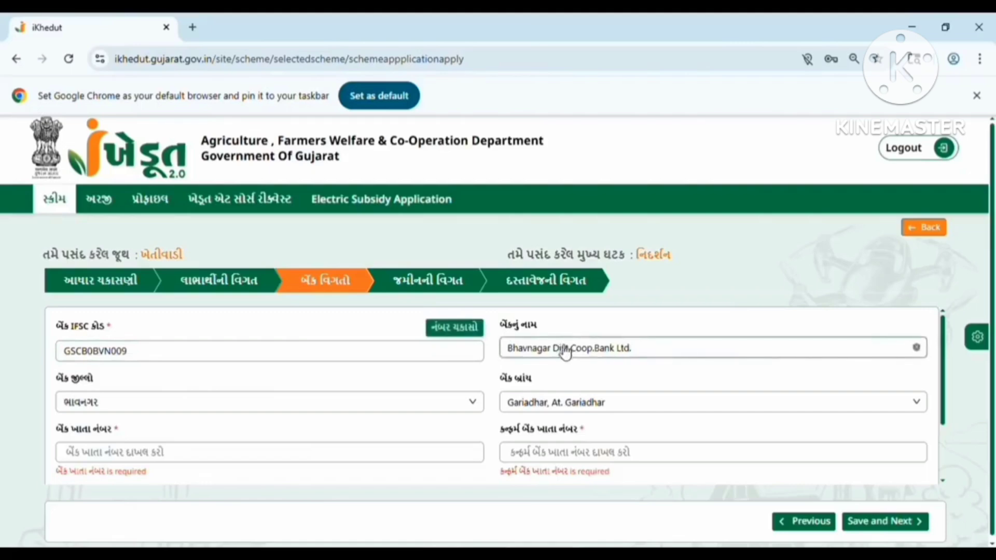
Enter and confirm the account number, add the applicant's bank name and address, and save
click(229, 457)
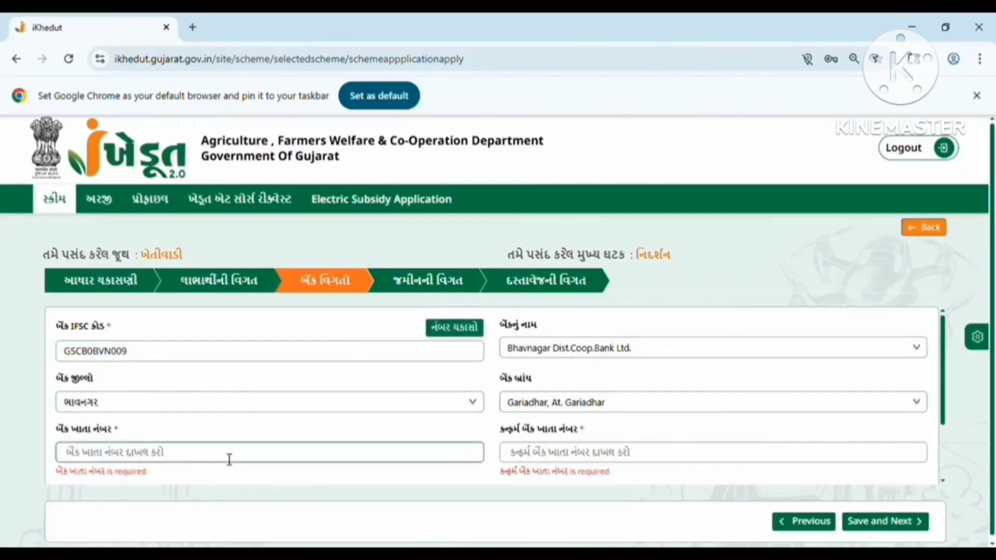
text(1)
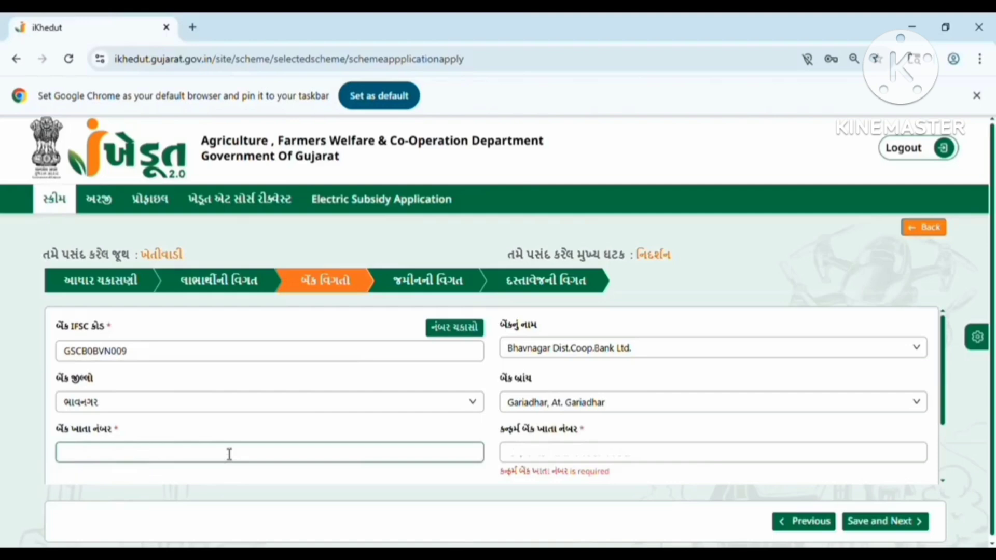
click(592, 456)
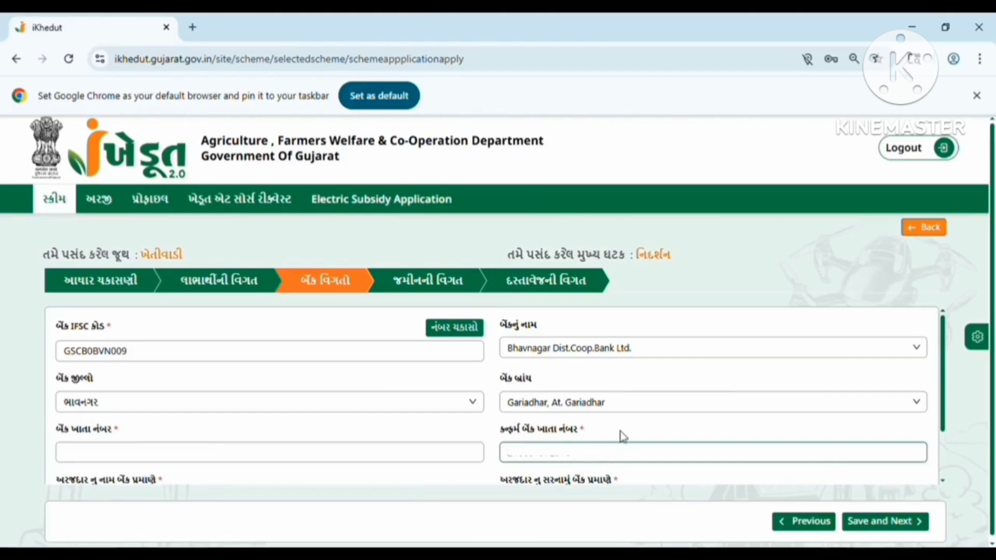
scroll(381, 465, down, 1)
click(171, 440)
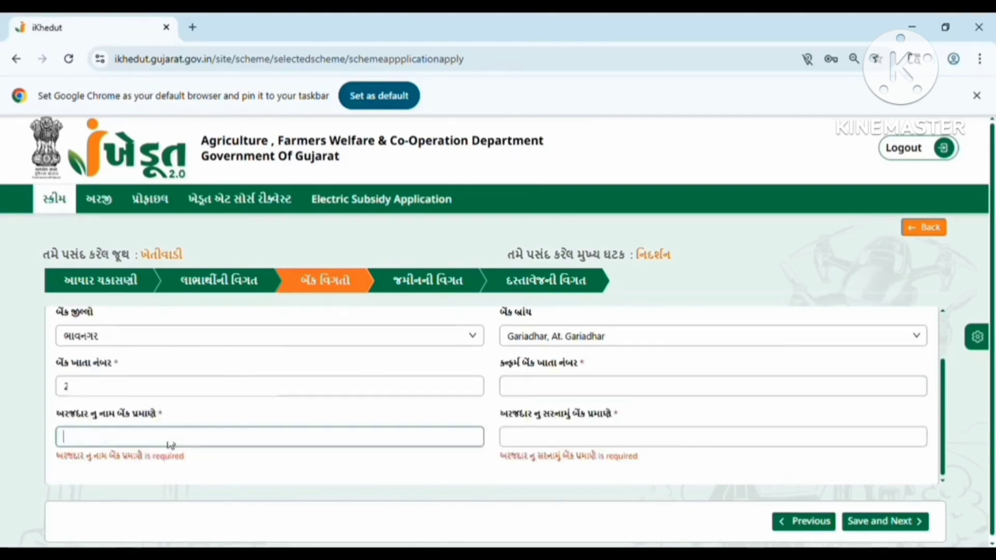
click(554, 446)
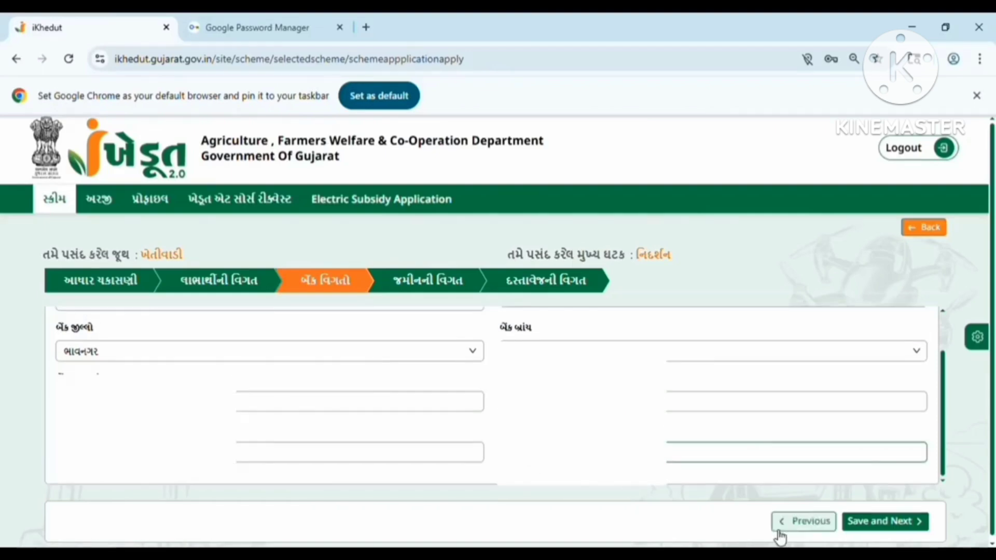
click(901, 523)
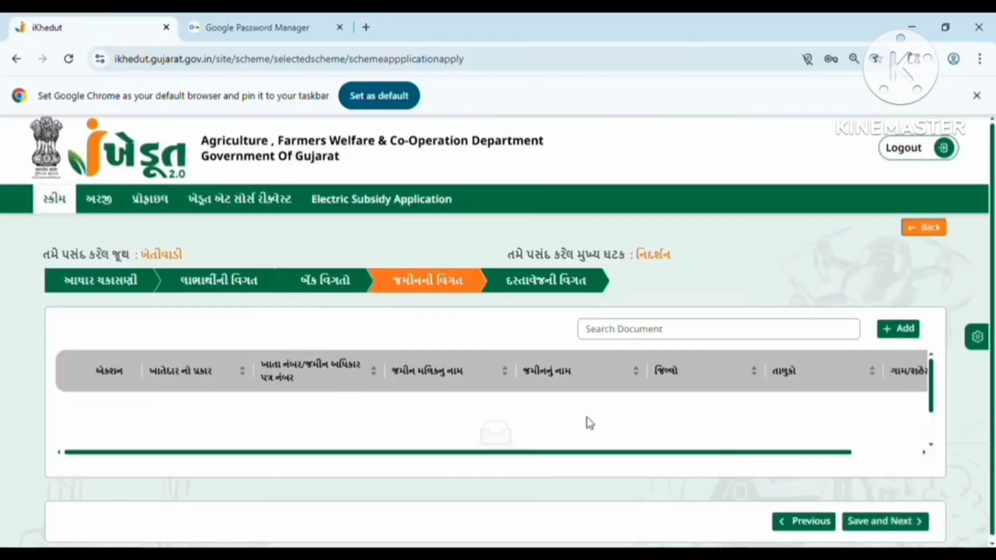
Add a land entry of type જમીન રેકોર્ડ ધરાવું છું and start entering the land's name
click(904, 330)
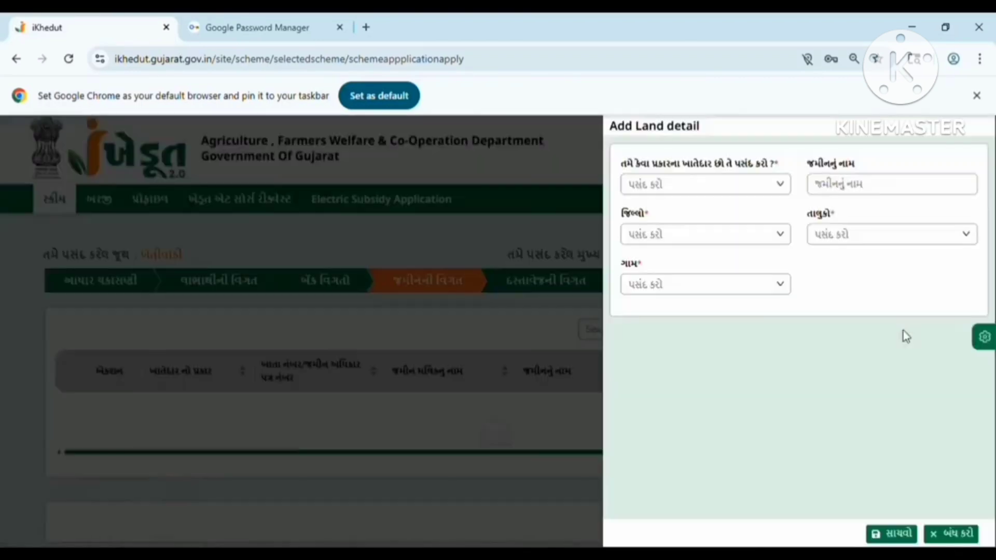
click(730, 184)
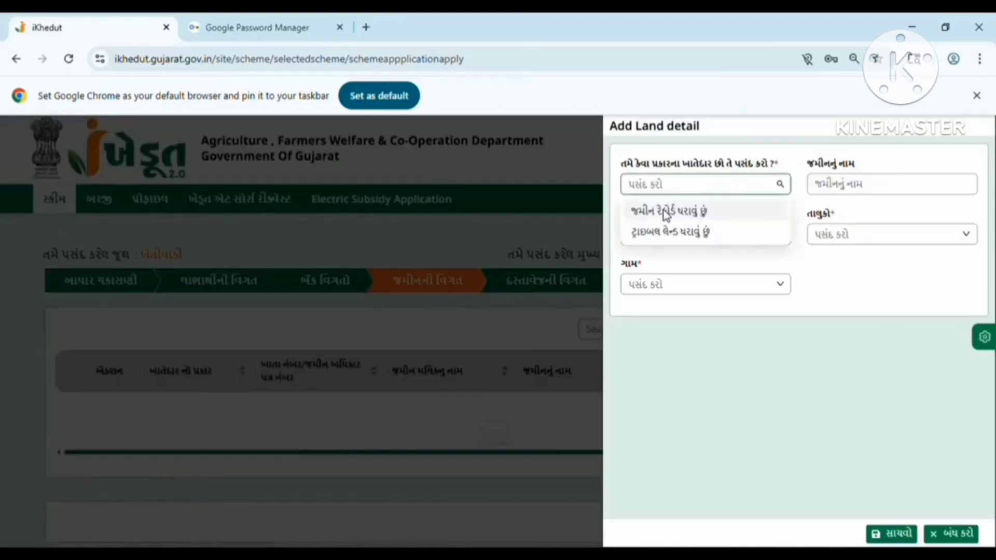
click(624, 193)
click(622, 186)
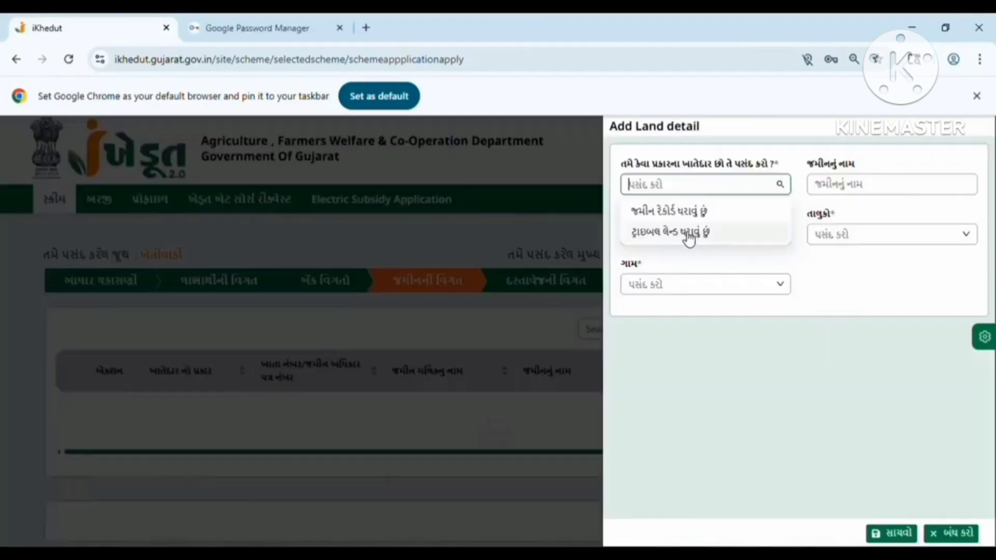
click(715, 212)
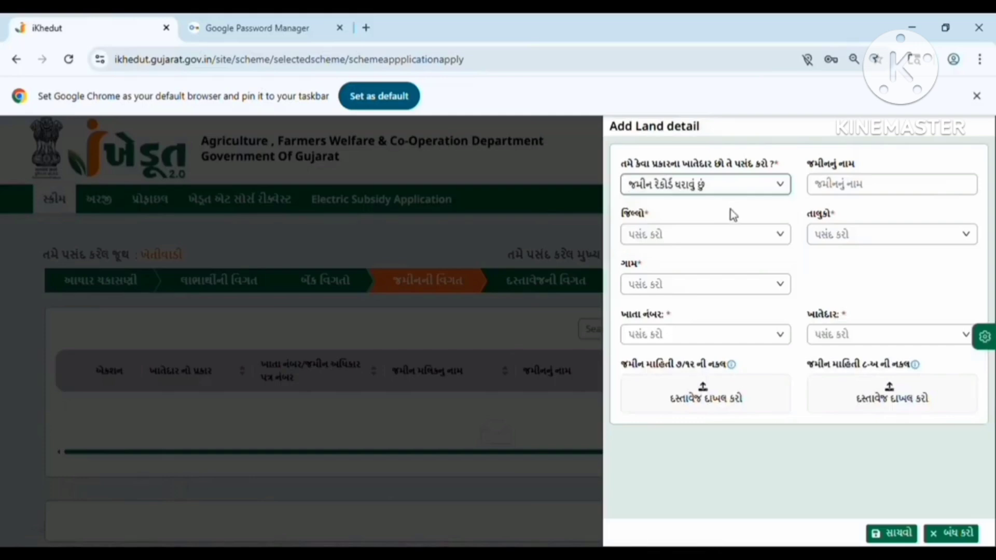
click(871, 193)
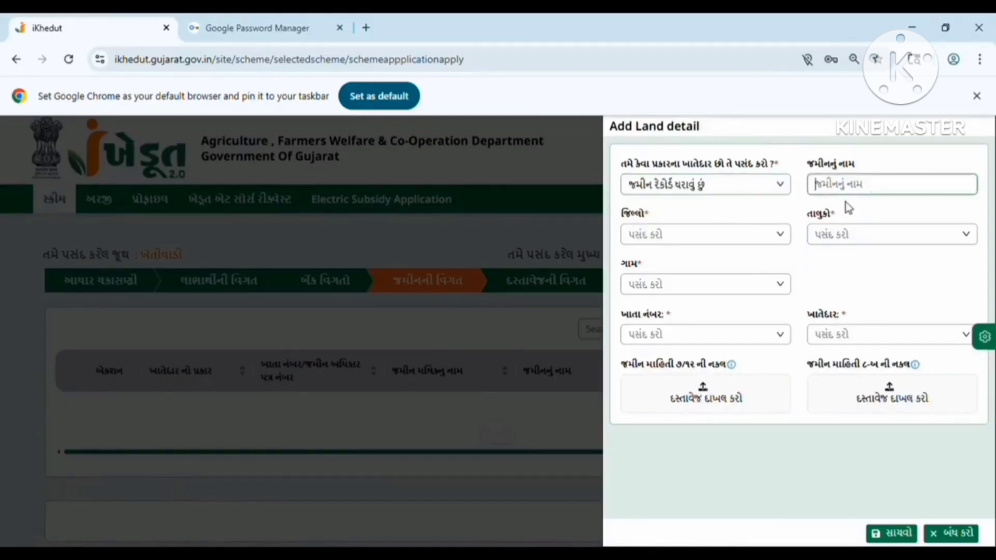
Set district ભાવનગર with its taluka, village, khata number and holder, and save the record
click(773, 234)
scroll(690, 334, down, 7)
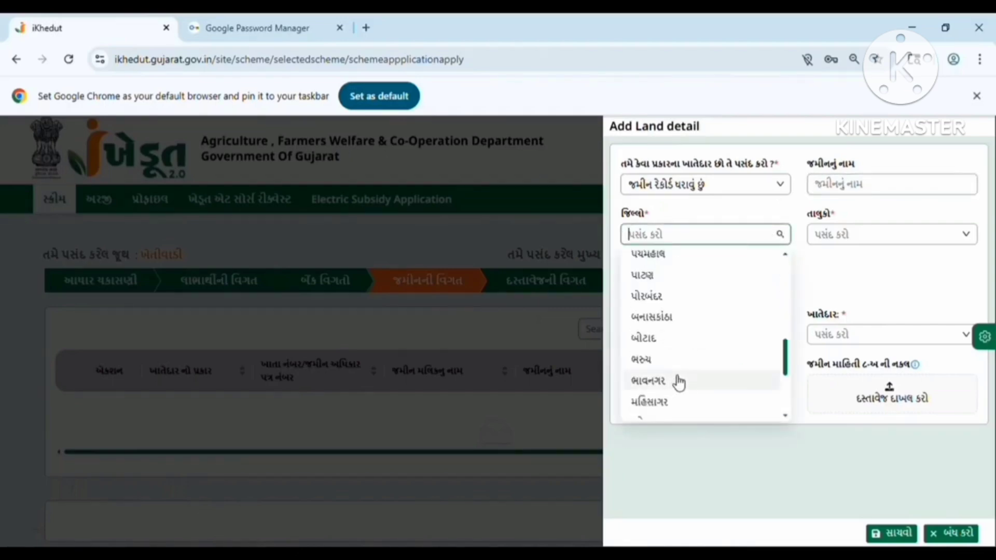
click(648, 381)
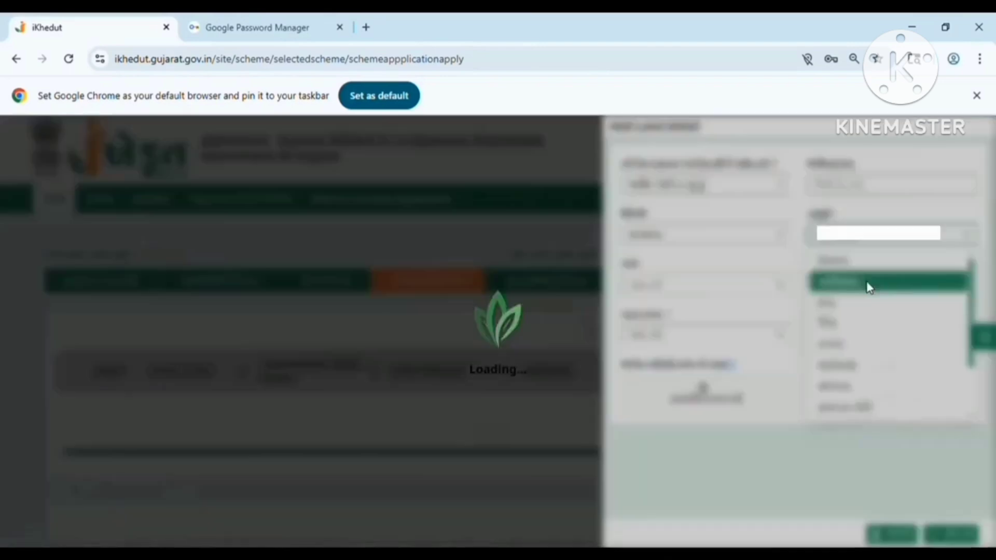
click(869, 284)
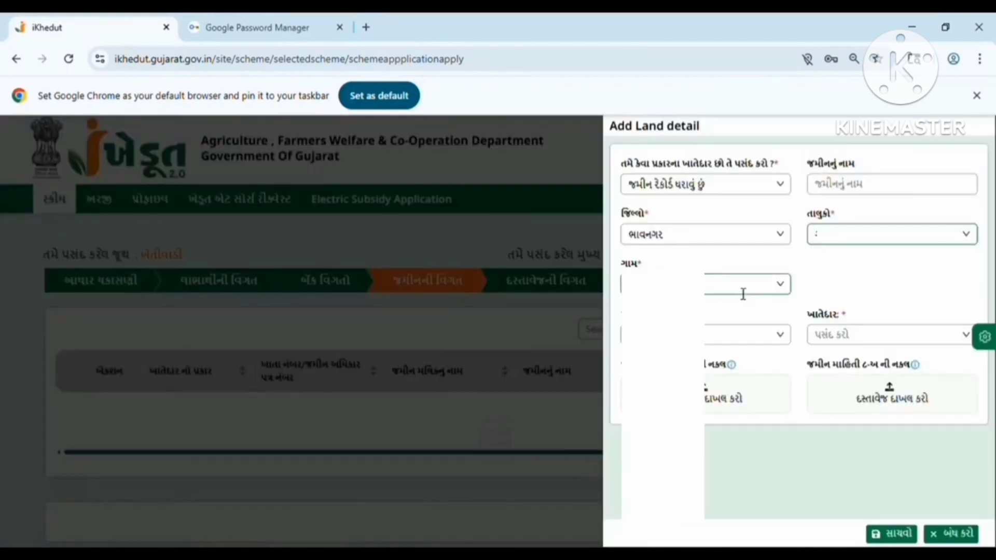
click(743, 293)
click(705, 404)
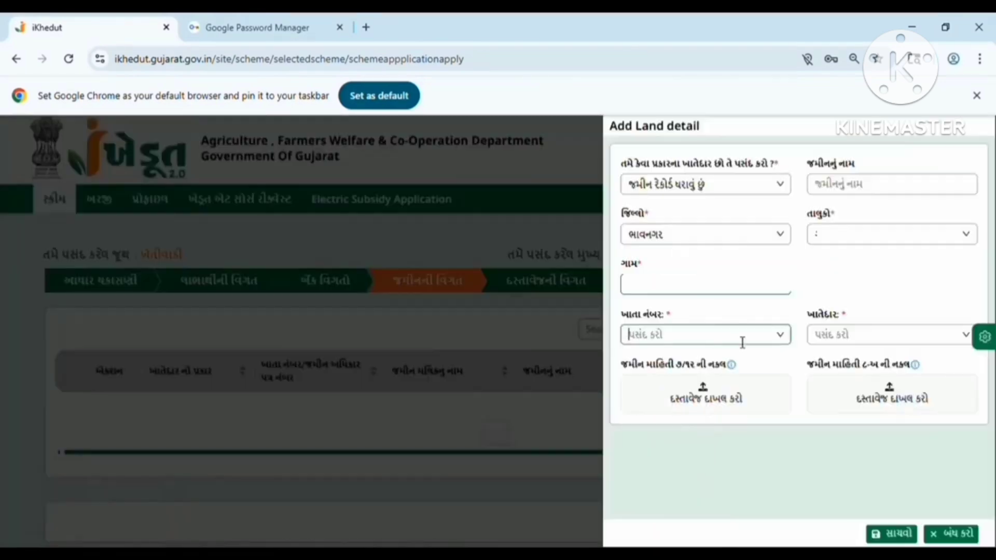
click(743, 342)
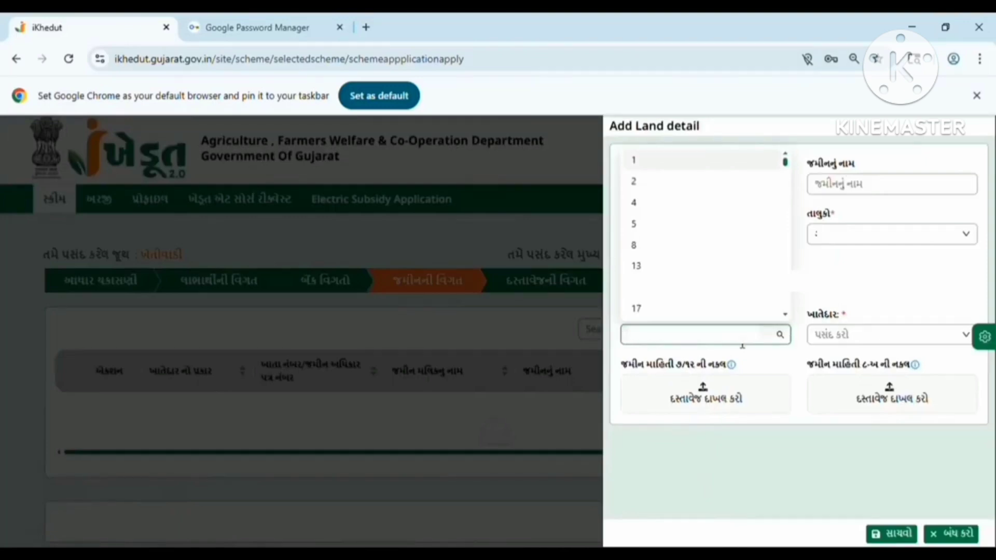
click(692, 287)
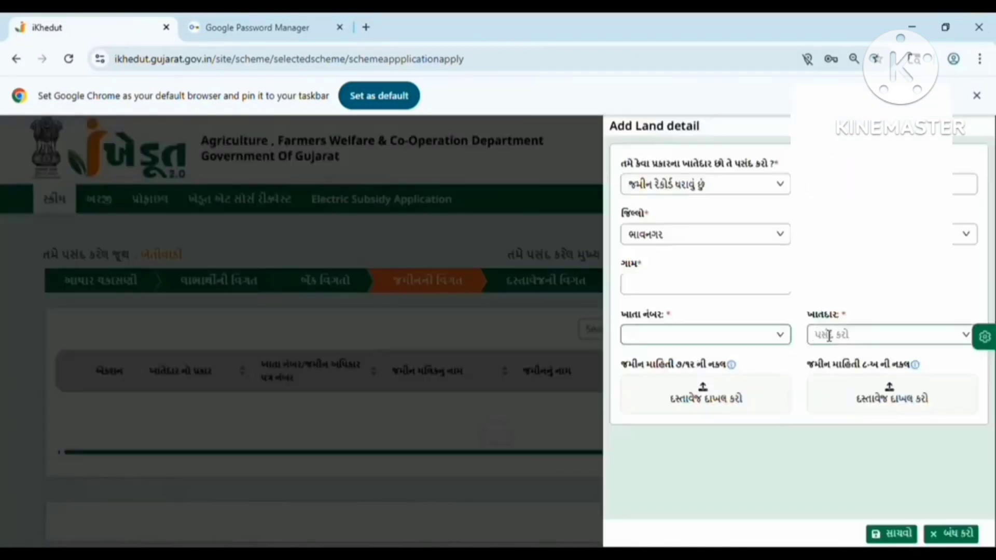
click(846, 339)
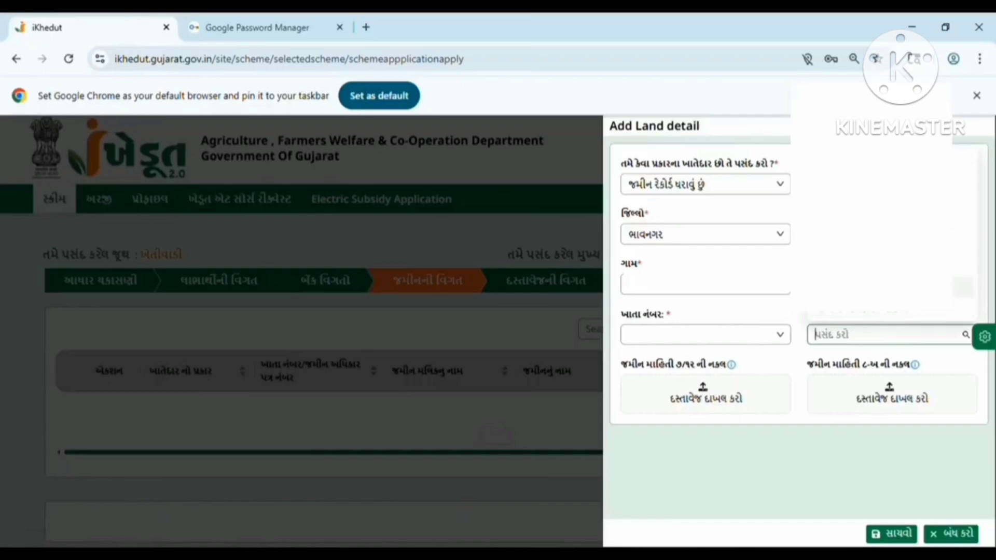
click(896, 290)
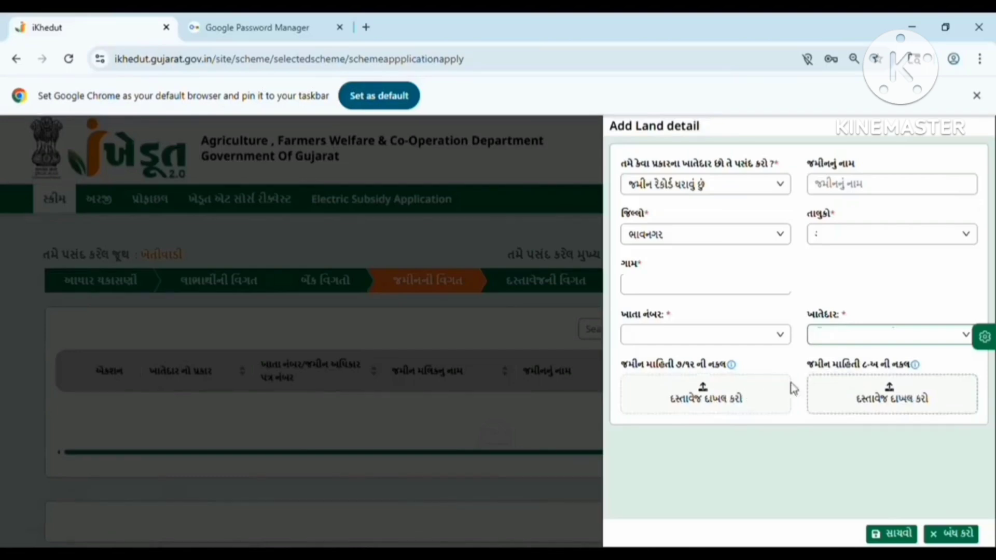
click(905, 534)
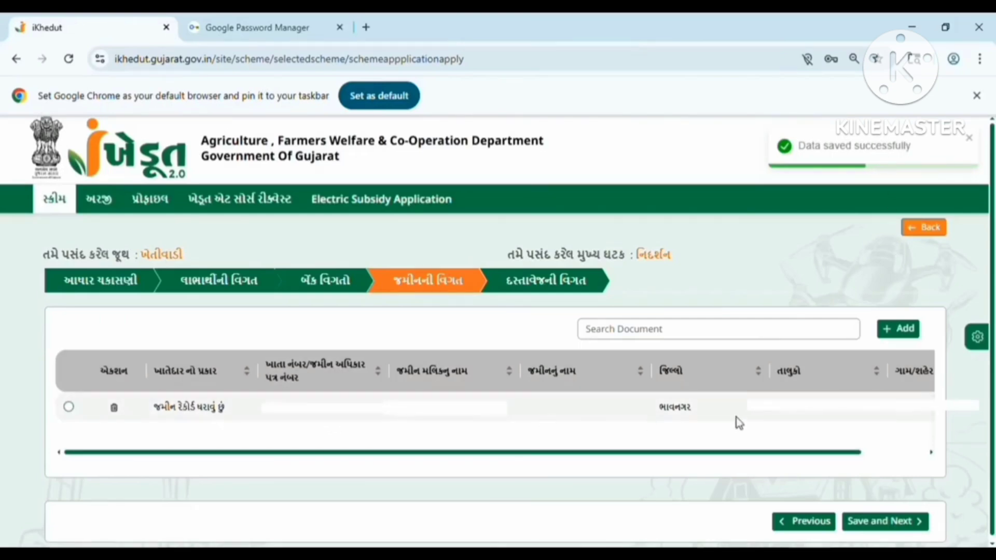
Select the saved land record row and save to continue to documents
click(72, 412)
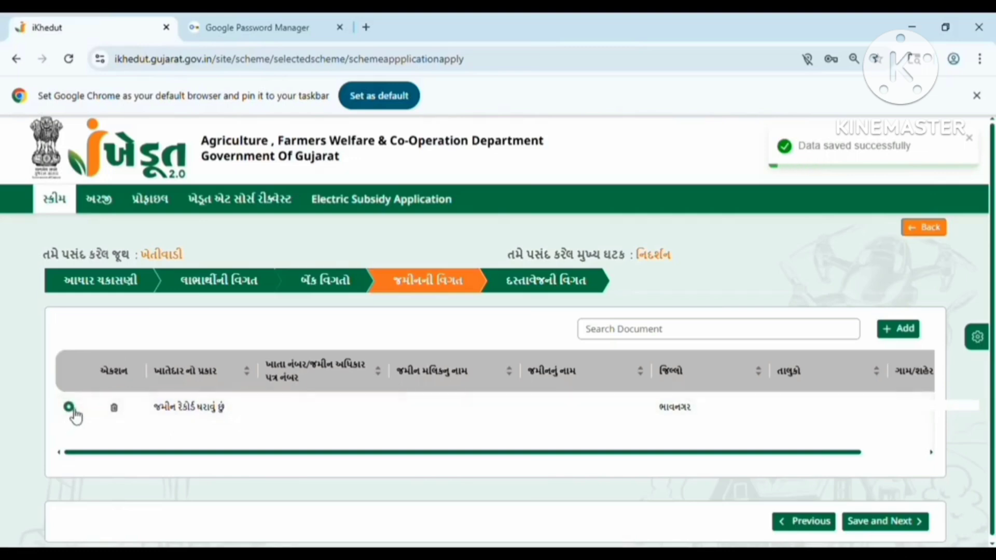
click(900, 524)
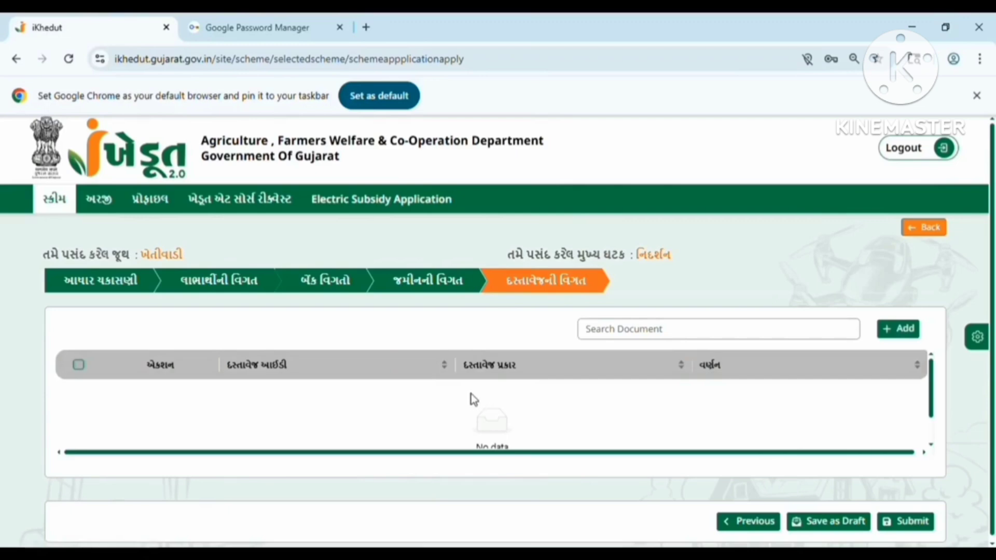
Submit the નિદર્શન scheme application so it appears as Submitted, dated 10-03-2026
click(916, 521)
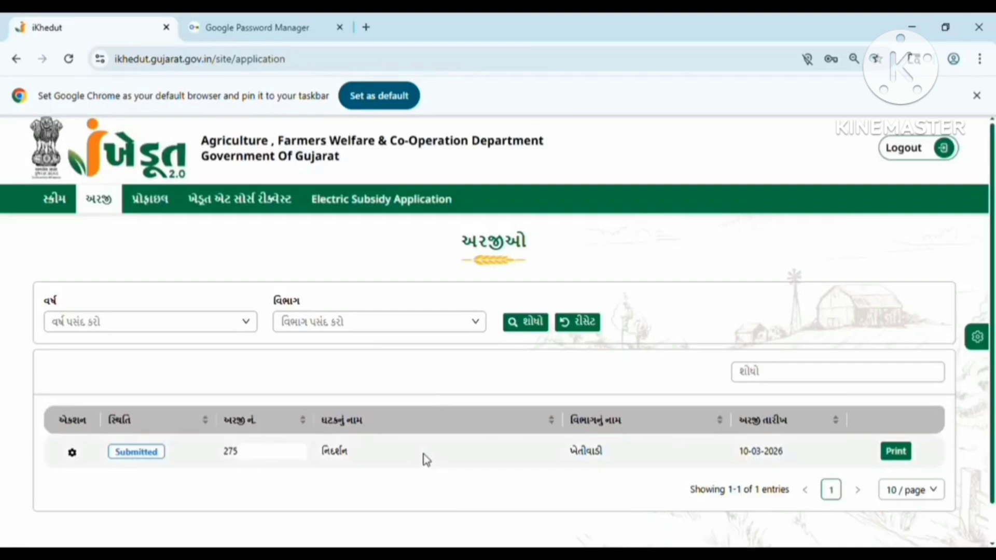
Request the printout of the submitted નિદર્શન application from the અરજી list
click(897, 453)
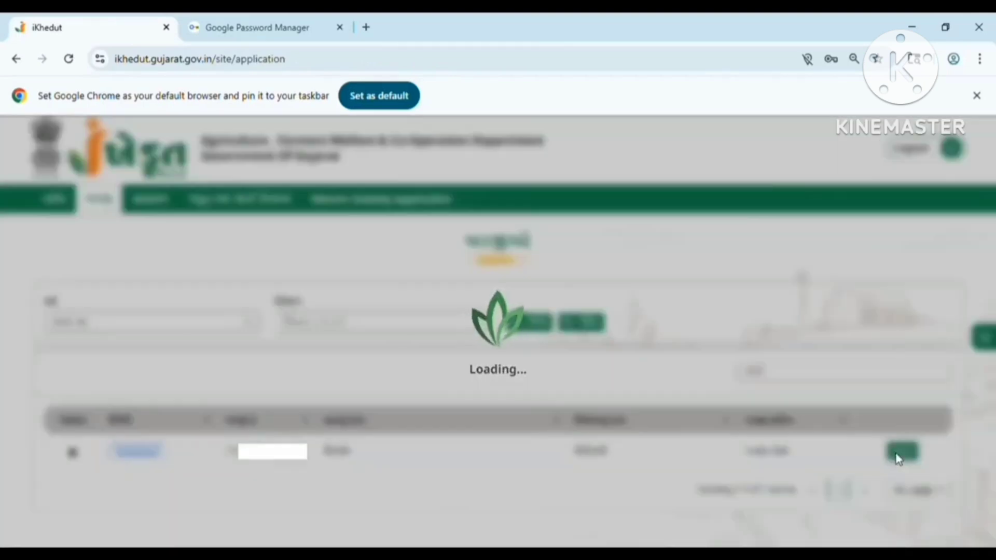